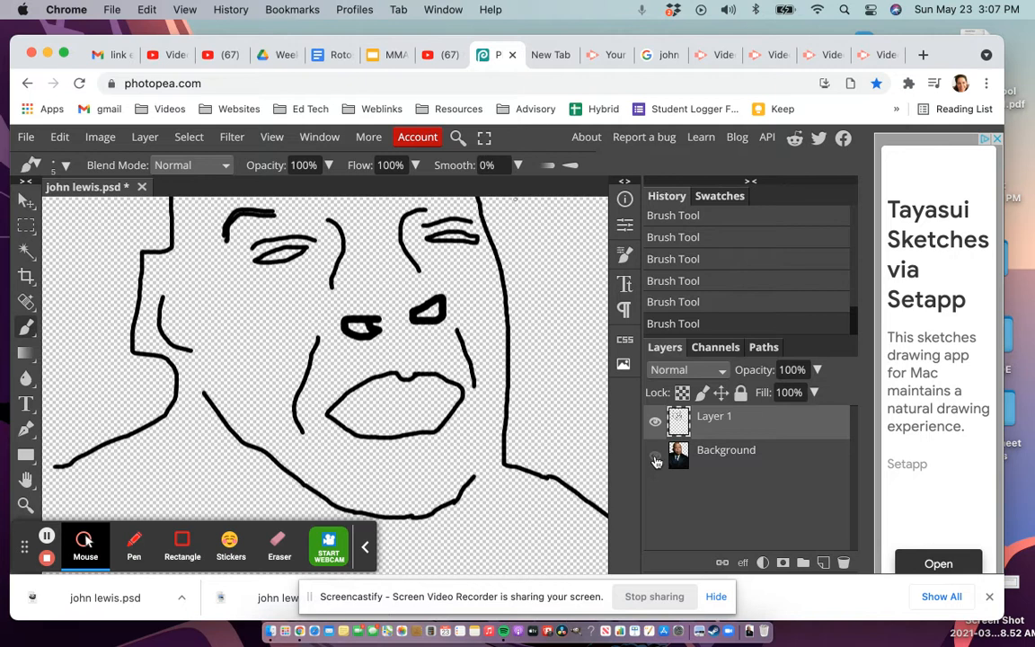
Select Layer 1 and show the Background photo beneath the line drawing, toggling its visibility to compare the two.
{"action": "left_click", "coordinate": [683, 430]}
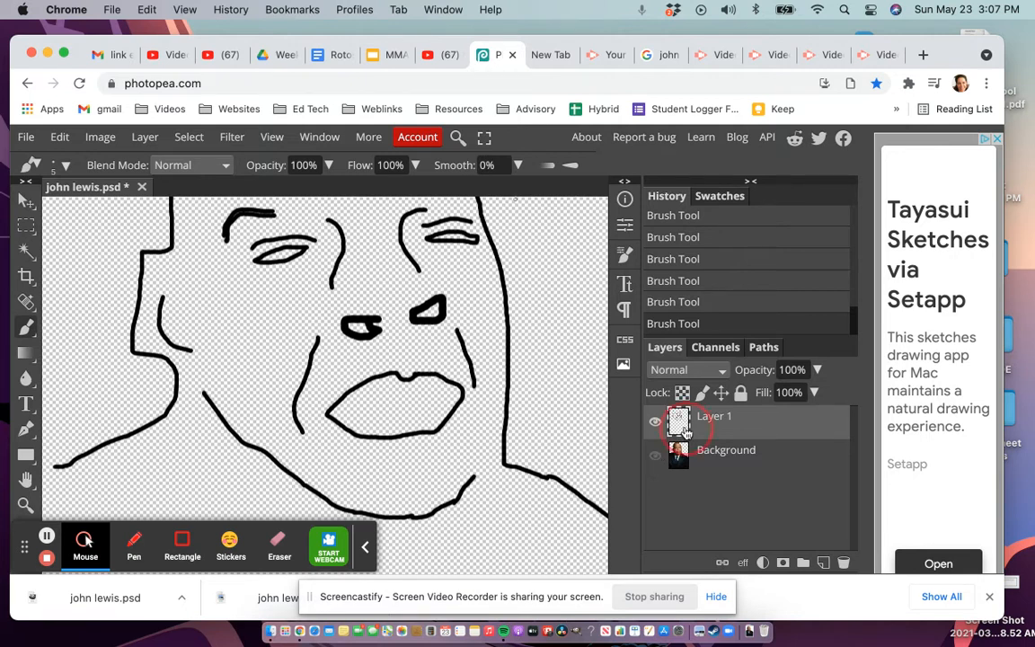
{"action": "left_click", "coordinate": [656, 459]}
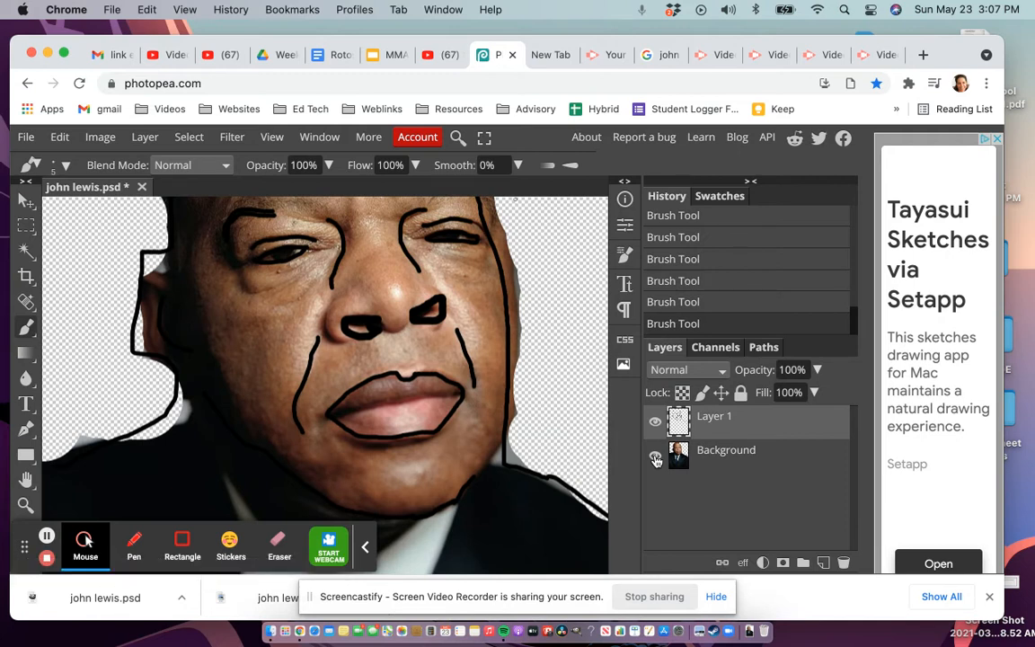
{"action": "left_click", "coordinate": [656, 458]}
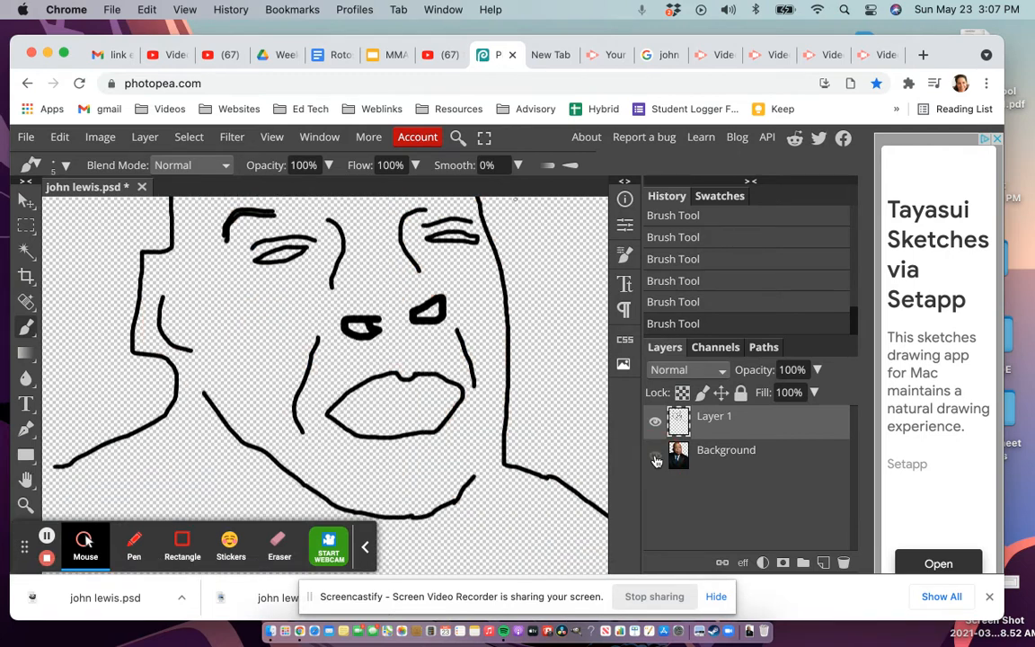
{"action": "left_click", "coordinate": [656, 459]}
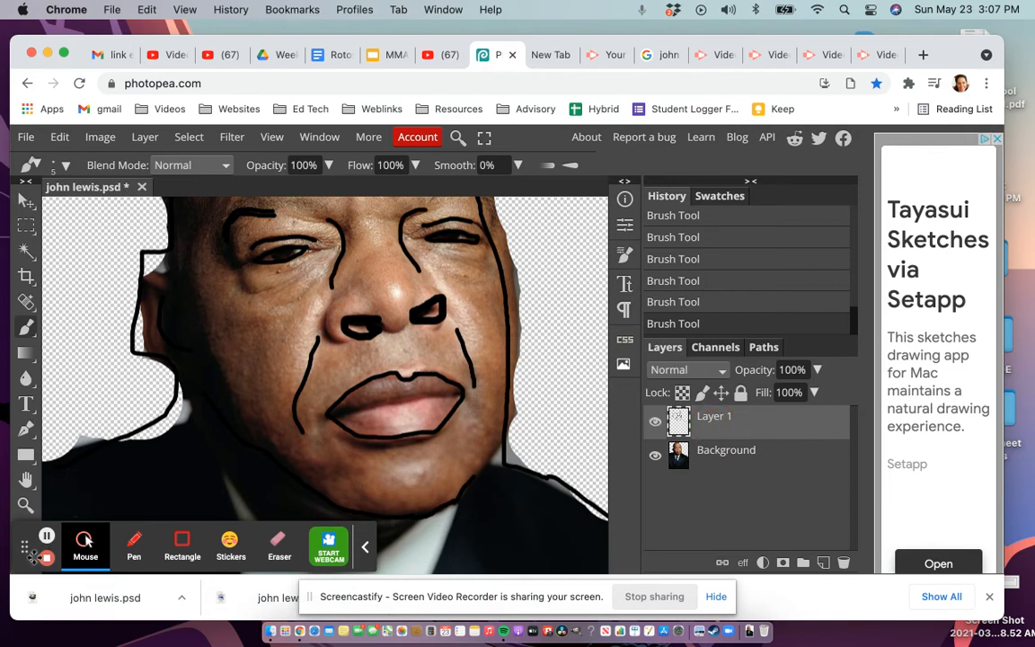
{"action": "left_click_drag", "start_coordinate": [29, 543], "coordinate": [125, 552]}
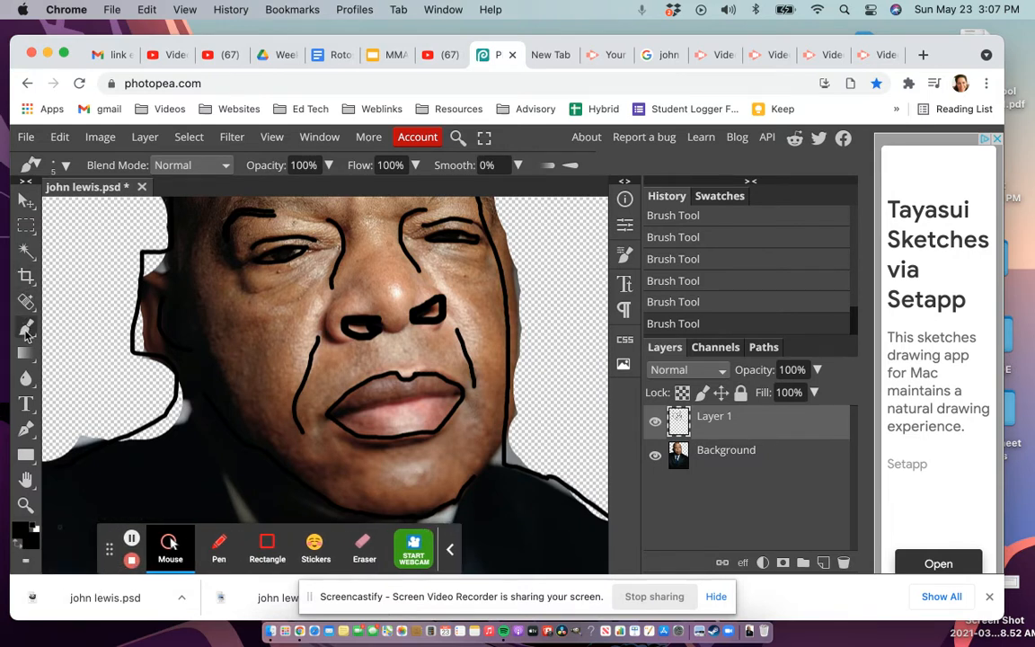
Activate the Eyedropper tool, also looking it up in the tool search with "eye".
{"action": "left_click", "coordinate": [26, 277]}
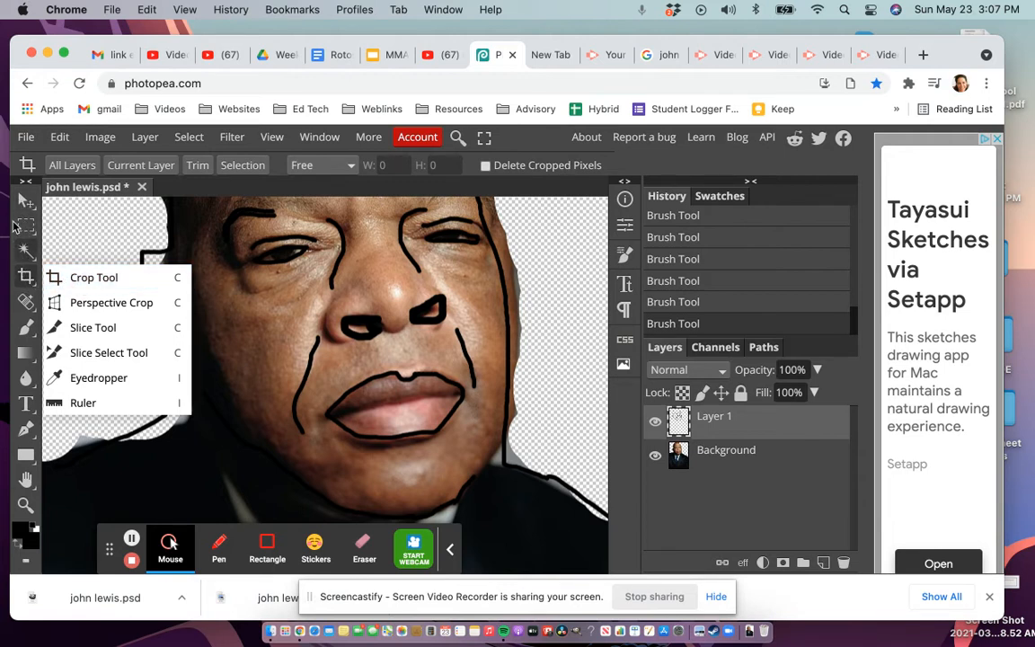
{"action": "left_click", "coordinate": [30, 280]}
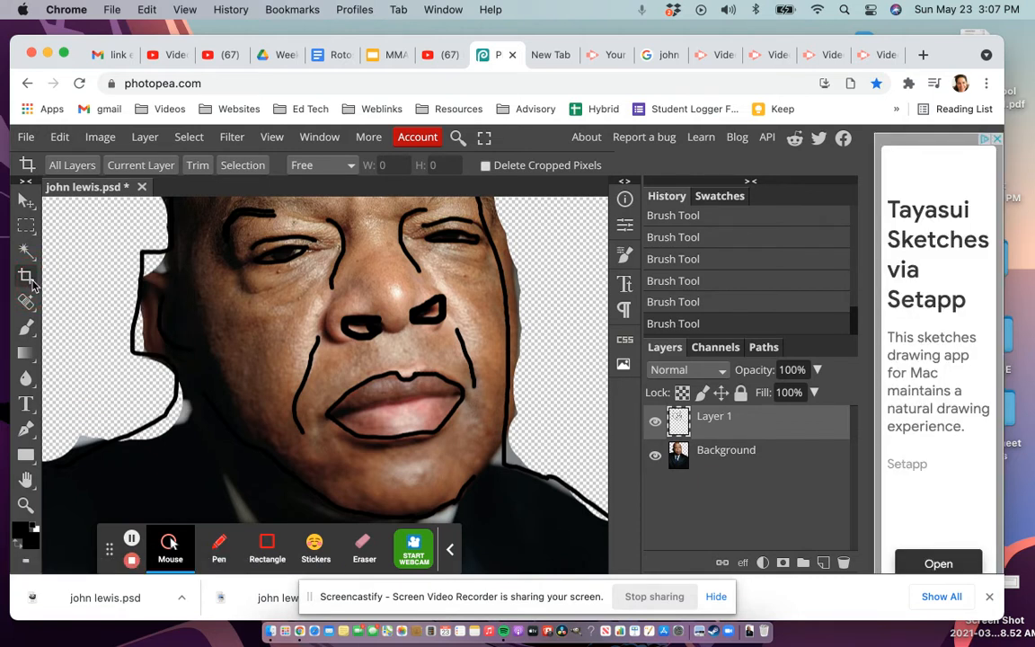
{"action": "left_click", "coordinate": [34, 281]}
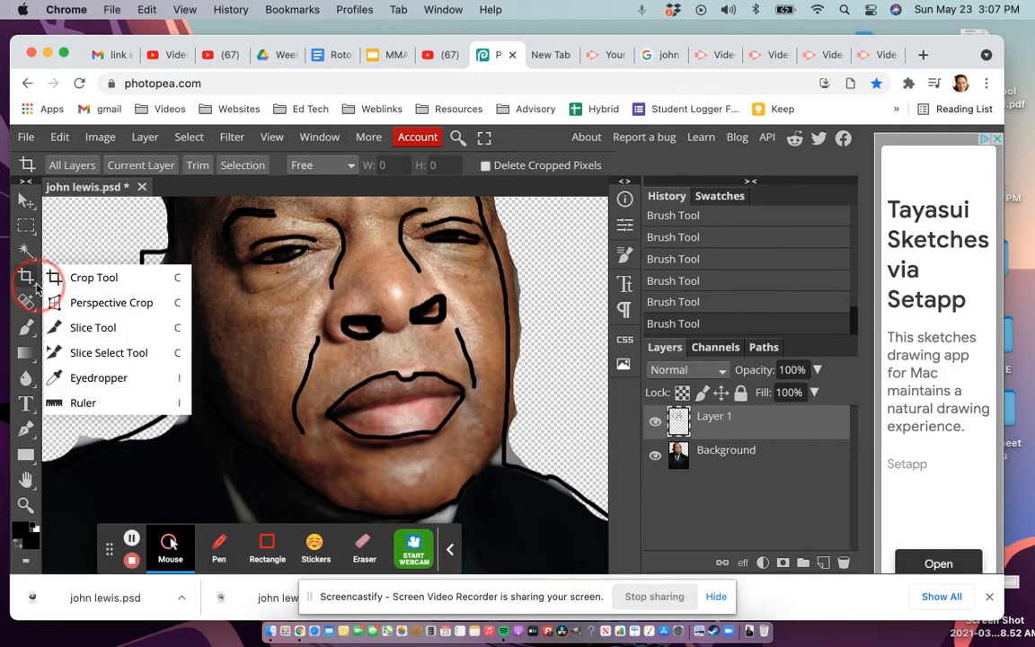
{"action": "left_click", "coordinate": [99, 379]}
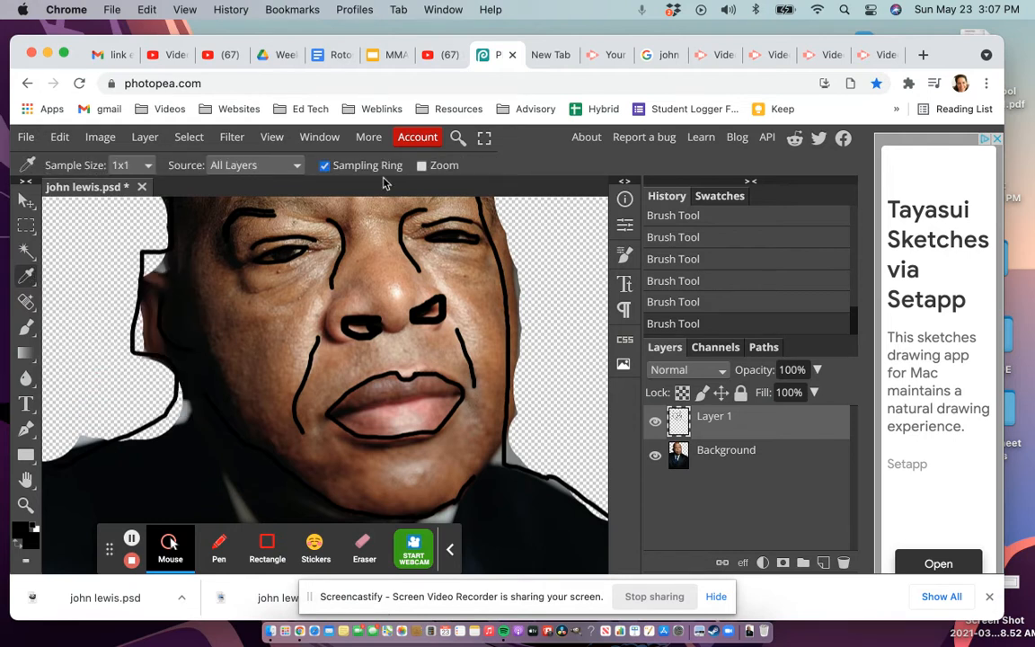
{"action": "left_click", "coordinate": [457, 139]}
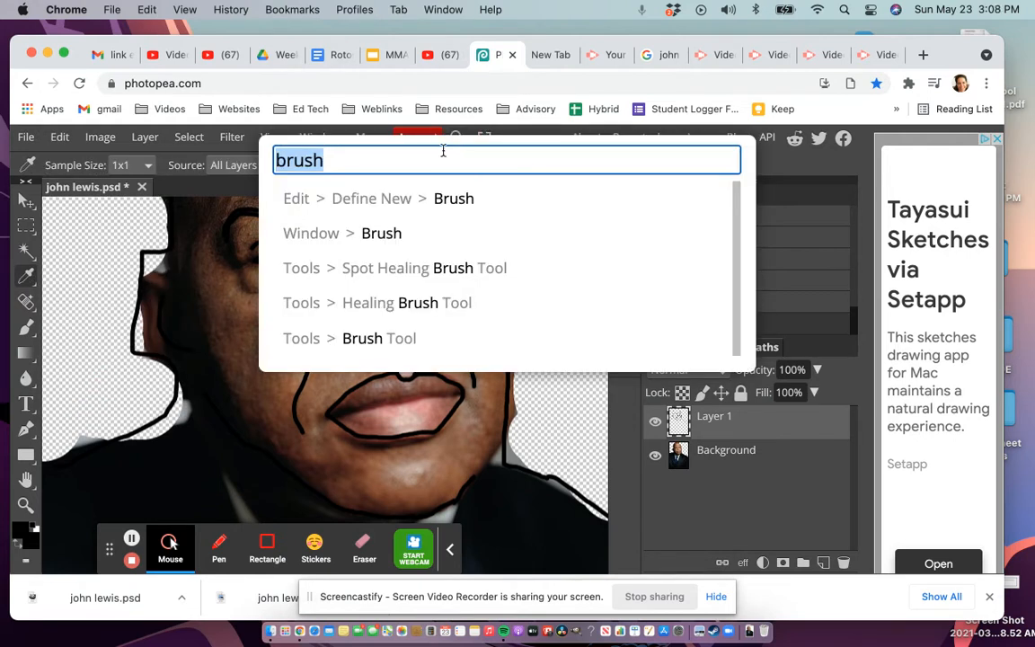
{"action": "type", "text": "eye"}
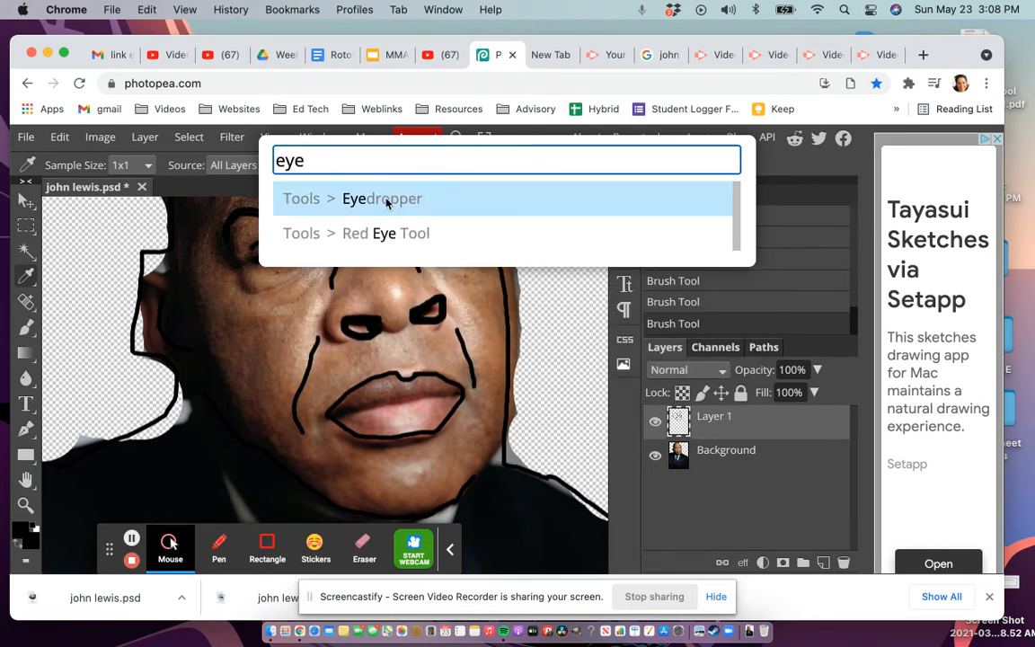
{"action": "left_click", "coordinate": [387, 203]}
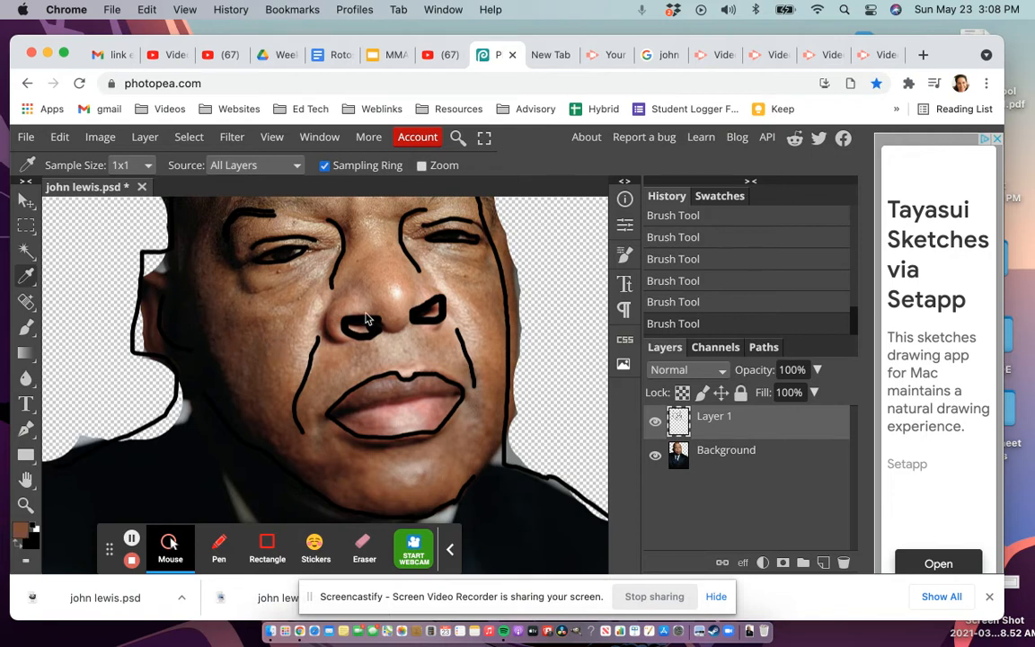
Sample several test colours from different parts of the portrait and check the samples in the Color Picker.
{"action": "left_click", "coordinate": [389, 289]}
{"action": "left_click_drag", "start_coordinate": [388, 289], "coordinate": [263, 316]}
{"action": "left_click", "coordinate": [21, 533]}
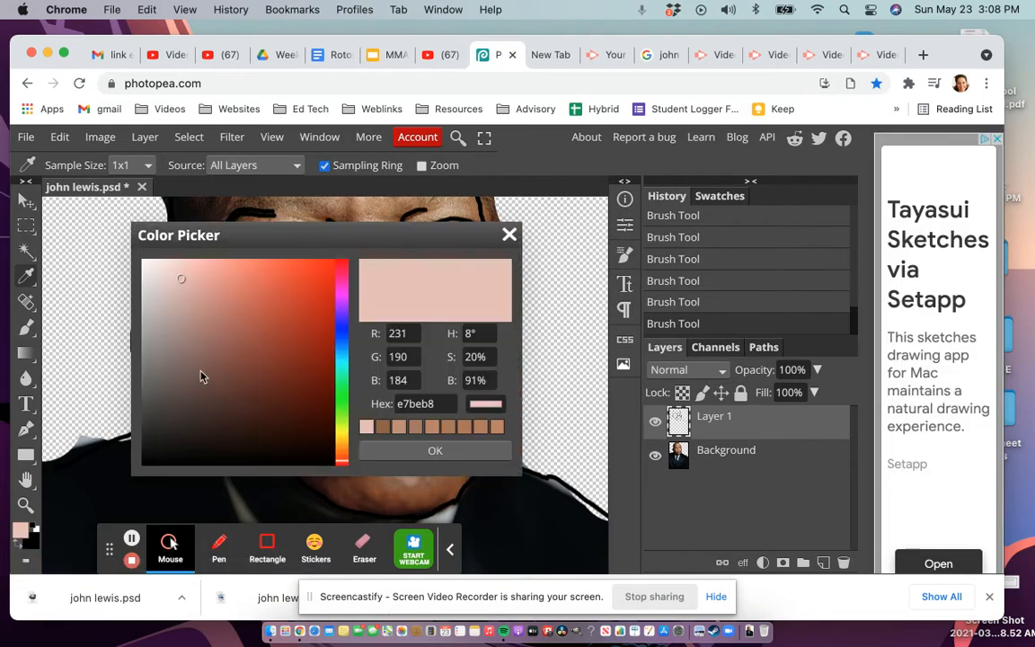
{"action": "left_click", "coordinate": [427, 447]}
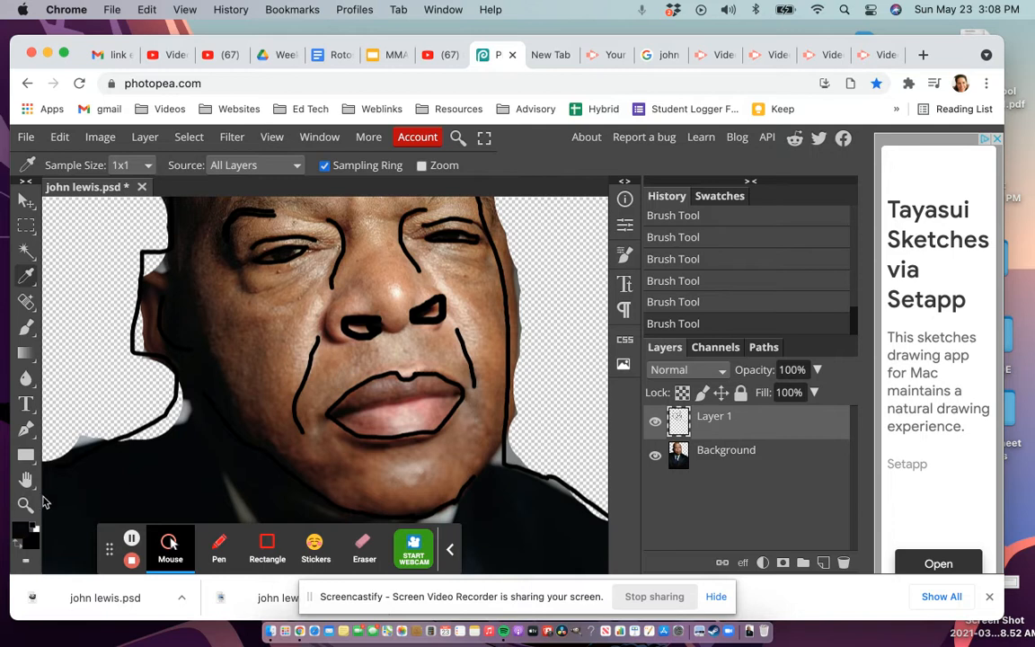
{"action": "left_click", "coordinate": [24, 537]}
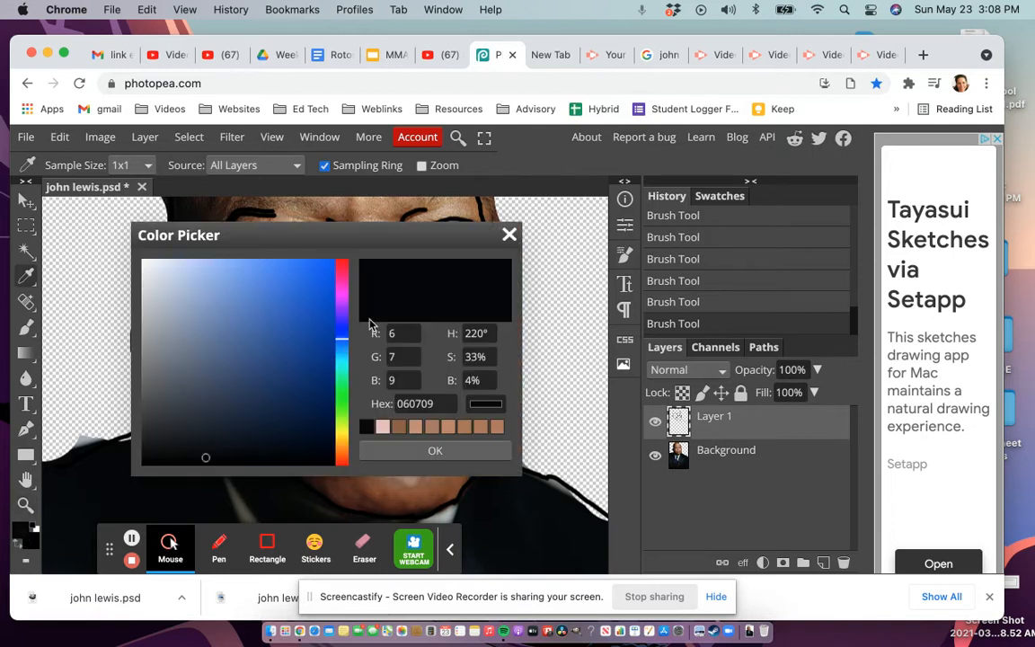
{"action": "left_click", "coordinate": [405, 457]}
{"action": "left_click", "coordinate": [404, 479]}
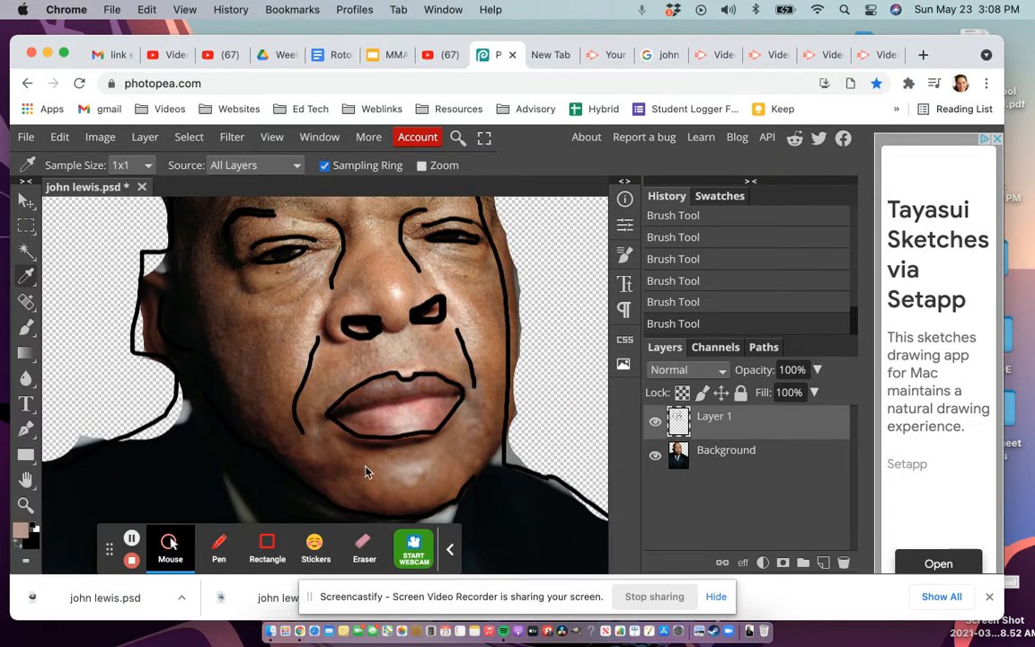
{"action": "left_click", "coordinate": [266, 341]}
Sample a pink tone from the photo and paint the lower lip on Layer 1 with the Brush tool at 30 px.
{"action": "left_click", "coordinate": [391, 277]}
{"action": "right_click", "coordinate": [26, 327]}
{"action": "left_click", "coordinate": [78, 330]}
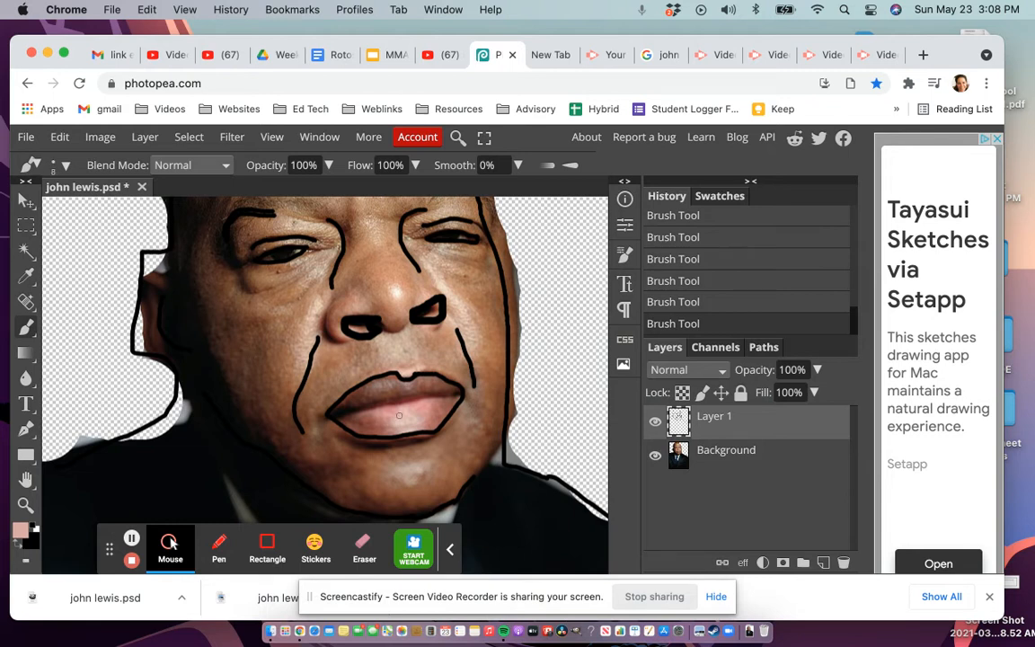
{"action": "key", "text": "bracketright"}
{"action": "key", "text": "bracketright"}
{"action": "key", "text": "bracketright"}
{"action": "key", "text": "bracketright"}
{"action": "key", "text": "bracketright"}
{"action": "key", "text": "bracketright"}
{"action": "key", "text": "bracketright"}
{"action": "mouse_move", "coordinate": [399, 415]}
{"action": "left_mouse_down"}
{"action": "mouse_move", "coordinate": [435, 407]}
{"action": "mouse_move", "coordinate": [350, 418]}
{"action": "mouse_move", "coordinate": [422, 415]}
{"action": "mouse_move", "coordinate": [404, 413]}
{"action": "left_mouse_up"}
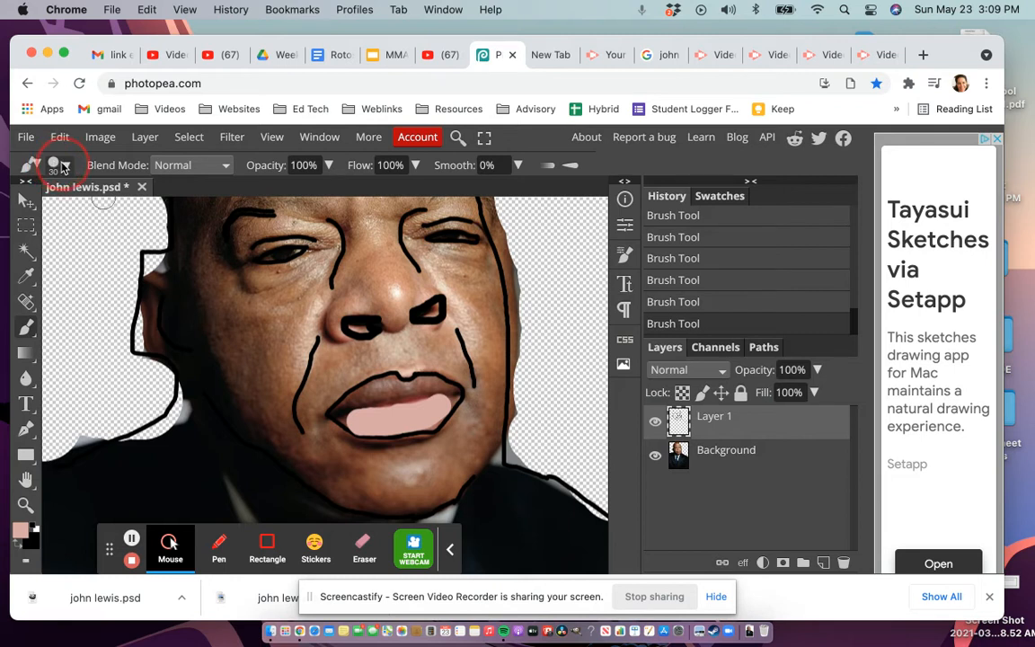
Choose the soft 24 px brush with 0% hardness and fill the rest of both lips out to the black outline.
{"action": "left_click", "coordinate": [54, 165]}
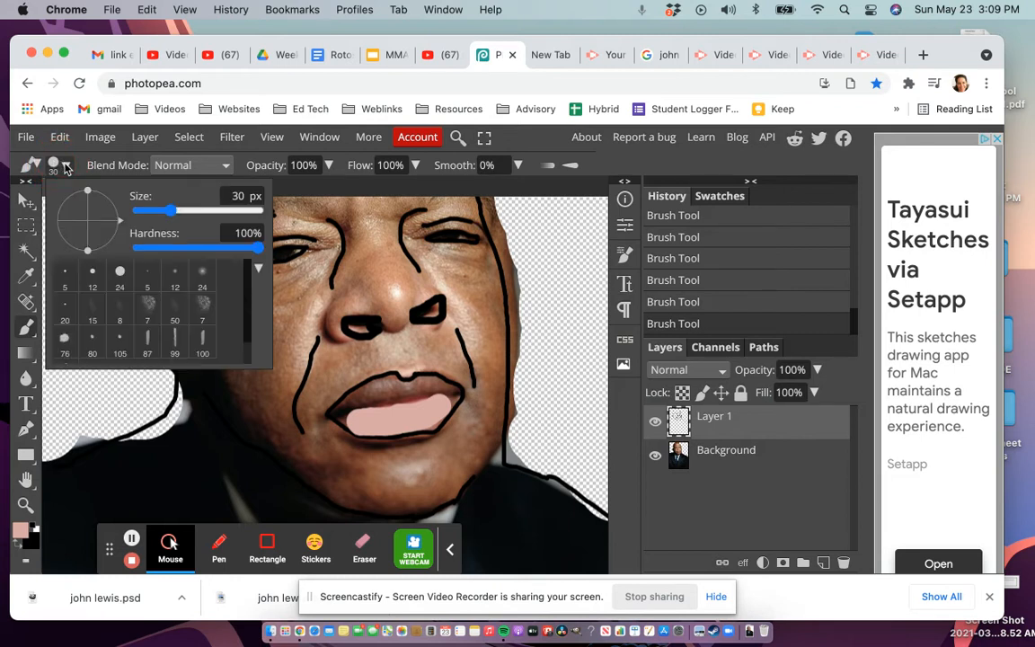
{"action": "left_click", "coordinate": [256, 248]}
{"action": "left_click_drag", "start_coordinate": [189, 248], "coordinate": [150, 253]}
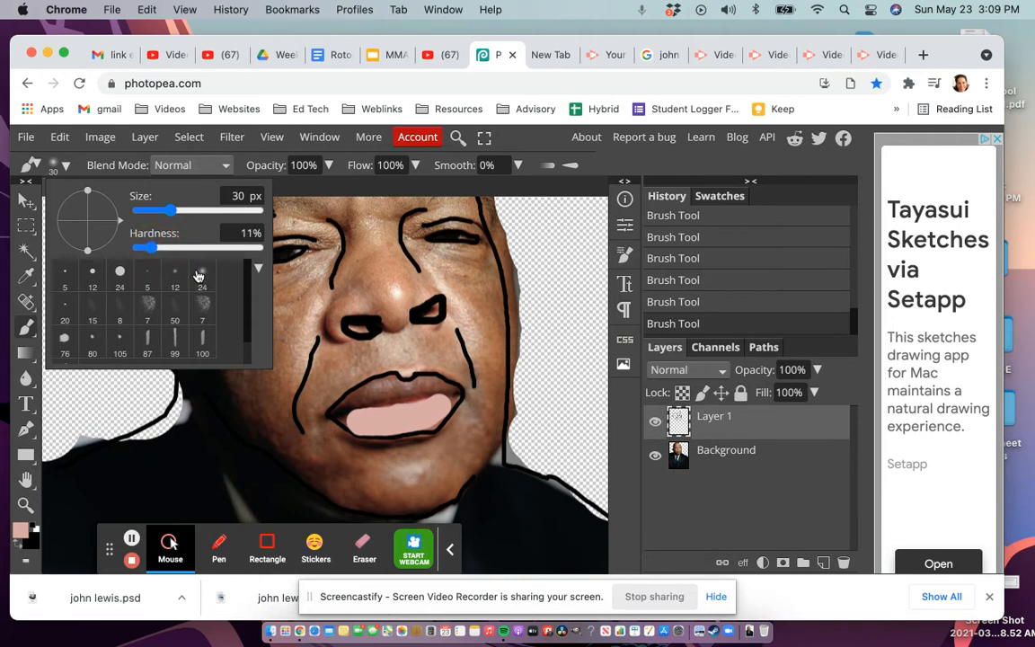
{"action": "left_click", "coordinate": [199, 276]}
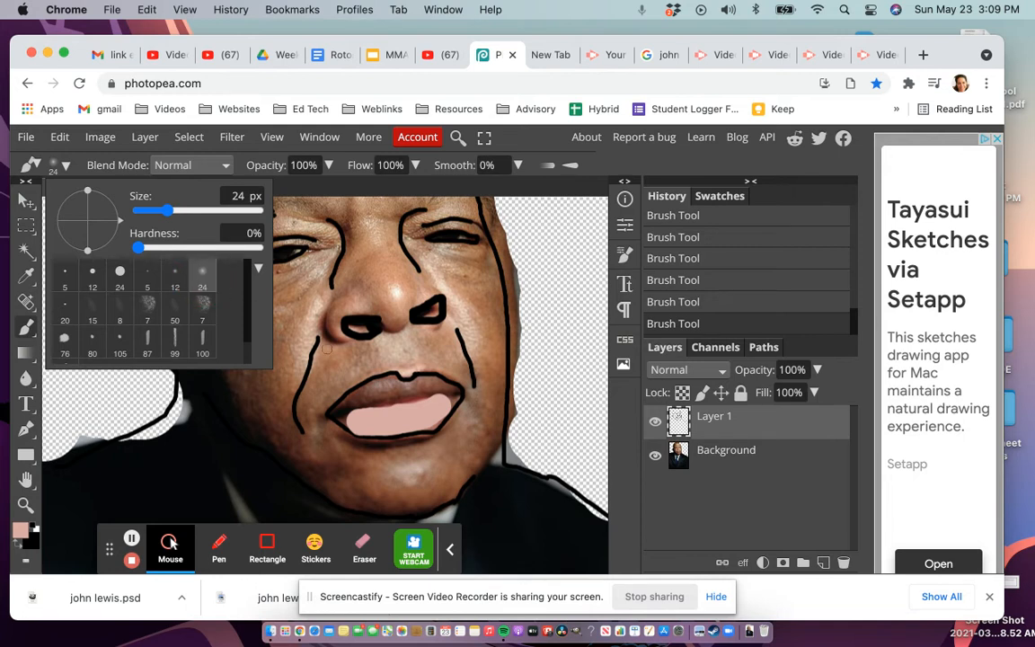
{"action": "mouse_move", "coordinate": [385, 385]}
{"action": "left_mouse_down"}
{"action": "mouse_move", "coordinate": [334, 413]}
{"action": "mouse_move", "coordinate": [360, 415]}
{"action": "mouse_move", "coordinate": [411, 384]}
{"action": "mouse_move", "coordinate": [453, 393]}
{"action": "mouse_move", "coordinate": [428, 406]}
{"action": "left_mouse_up"}
{"action": "mouse_move", "coordinate": [348, 411]}
{"action": "left_mouse_down"}
{"action": "mouse_move", "coordinate": [328, 408]}
{"action": "mouse_move", "coordinate": [387, 425]}
{"action": "mouse_move", "coordinate": [360, 386]}
{"action": "mouse_move", "coordinate": [386, 382]}
{"action": "mouse_move", "coordinate": [454, 396]}
{"action": "left_mouse_up"}
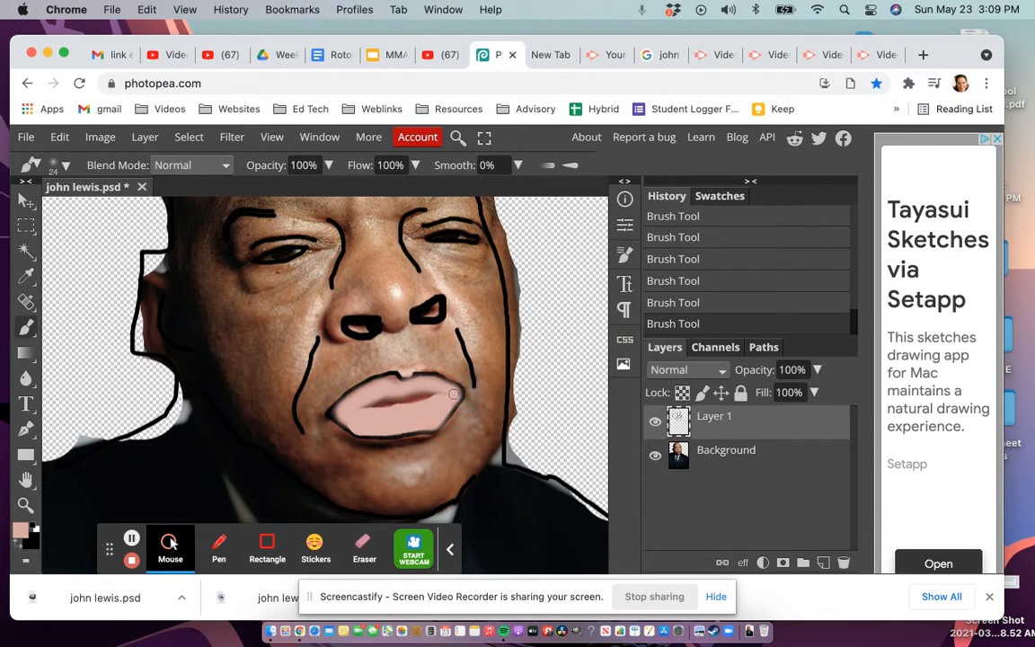
Sample a peach skin tone from the nose and brush it over the nose, lit cheek, chin and area around the lips, enlarging the brush to 50 px.
{"action": "left_click", "coordinate": [27, 279]}
{"action": "left_click_drag", "start_coordinate": [27, 280], "coordinate": [83, 384]}
{"action": "left_click", "coordinate": [390, 280]}
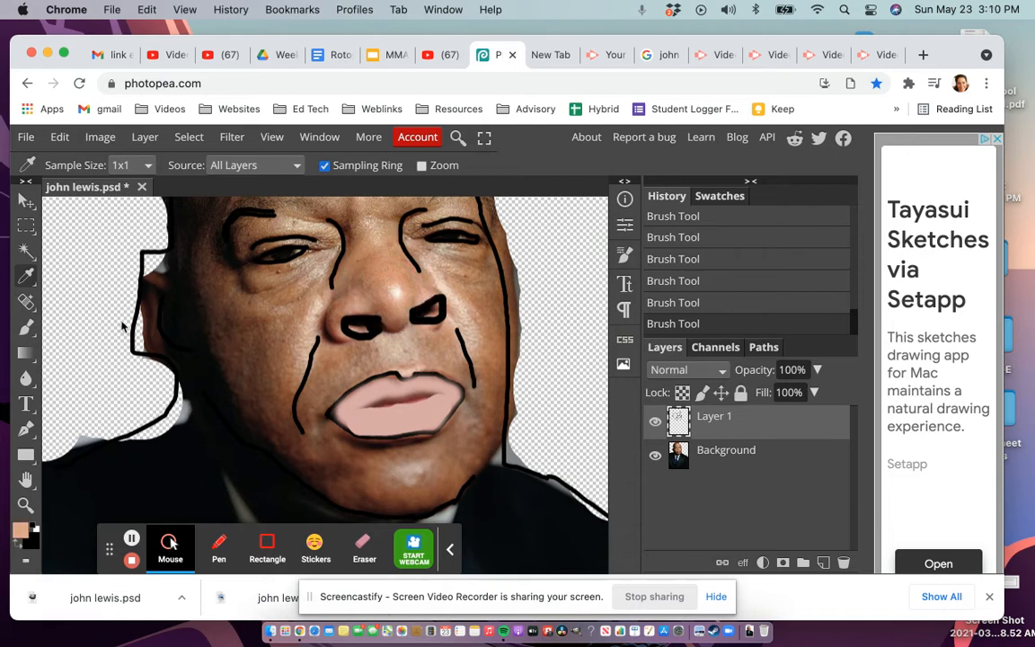
{"action": "right_click", "coordinate": [28, 331]}
{"action": "left_click", "coordinate": [75, 329]}
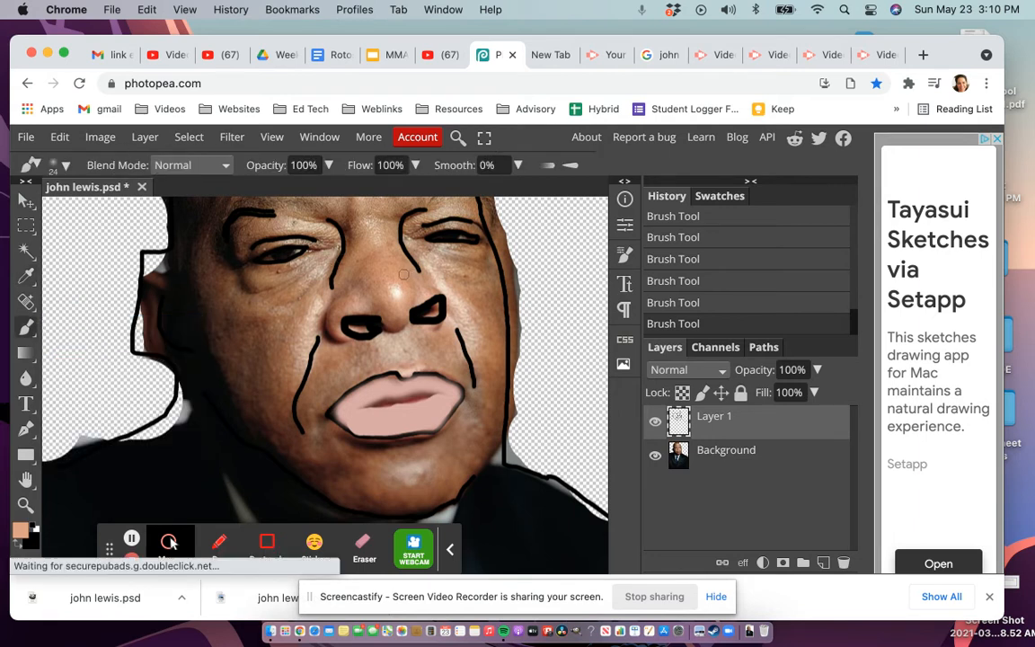
{"action": "mouse_move", "coordinate": [392, 286]}
{"action": "left_mouse_down"}
{"action": "mouse_move", "coordinate": [393, 294]}
{"action": "mouse_move", "coordinate": [348, 238]}
{"action": "mouse_move", "coordinate": [339, 265]}
{"action": "mouse_move", "coordinate": [334, 244]}
{"action": "mouse_move", "coordinate": [345, 294]}
{"action": "mouse_move", "coordinate": [298, 258]}
{"action": "mouse_move", "coordinate": [352, 222]}
{"action": "mouse_move", "coordinate": [386, 228]}
{"action": "mouse_move", "coordinate": [367, 244]}
{"action": "mouse_move", "coordinate": [392, 257]}
{"action": "mouse_move", "coordinate": [363, 224]}
{"action": "mouse_move", "coordinate": [360, 247]}
{"action": "mouse_move", "coordinate": [417, 288]}
{"action": "mouse_move", "coordinate": [364, 270]}
{"action": "mouse_move", "coordinate": [359, 298]}
{"action": "mouse_move", "coordinate": [345, 297]}
{"action": "mouse_move", "coordinate": [389, 305]}
{"action": "mouse_move", "coordinate": [395, 288]}
{"action": "mouse_move", "coordinate": [358, 282]}
{"action": "mouse_move", "coordinate": [369, 301]}
{"action": "mouse_move", "coordinate": [314, 268]}
{"action": "mouse_move", "coordinate": [305, 306]}
{"action": "left_mouse_up"}
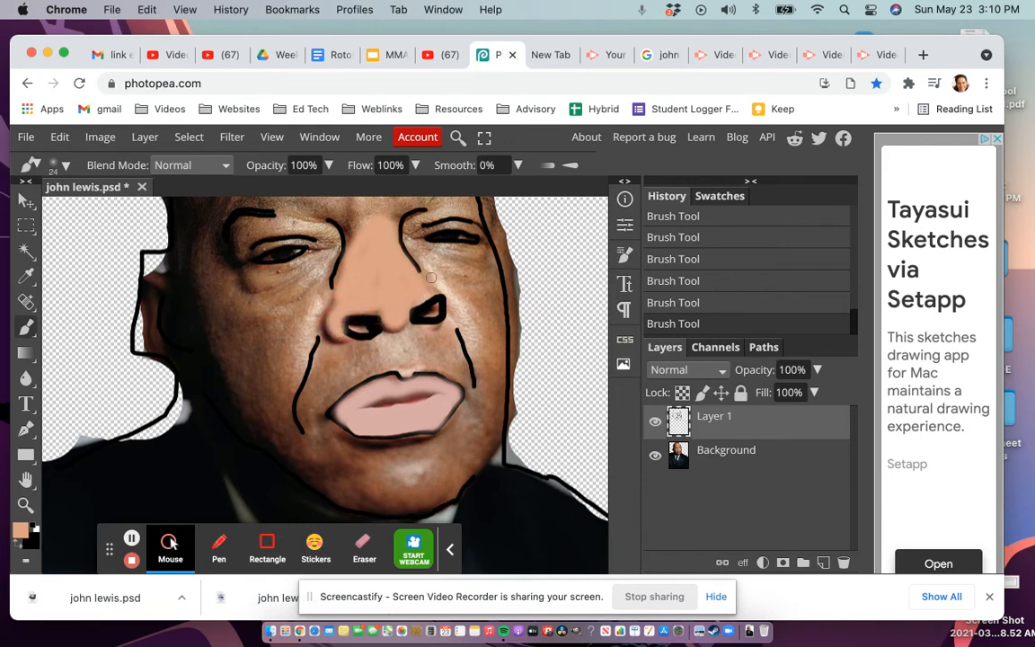
{"action": "mouse_move", "coordinate": [425, 279]}
{"action": "left_mouse_down"}
{"action": "mouse_move", "coordinate": [392, 277]}
{"action": "mouse_move", "coordinate": [356, 252]}
{"action": "left_mouse_up"}
{"action": "mouse_move", "coordinate": [474, 294]}
{"action": "left_mouse_down"}
{"action": "mouse_move", "coordinate": [431, 253]}
{"action": "mouse_move", "coordinate": [475, 265]}
{"action": "mouse_move", "coordinate": [470, 312]}
{"action": "mouse_move", "coordinate": [485, 396]}
{"action": "mouse_move", "coordinate": [492, 359]}
{"action": "mouse_move", "coordinate": [464, 454]}
{"action": "mouse_move", "coordinate": [410, 487]}
{"action": "mouse_move", "coordinate": [362, 482]}
{"action": "mouse_move", "coordinate": [332, 462]}
{"action": "mouse_move", "coordinate": [405, 459]}
{"action": "left_mouse_up"}
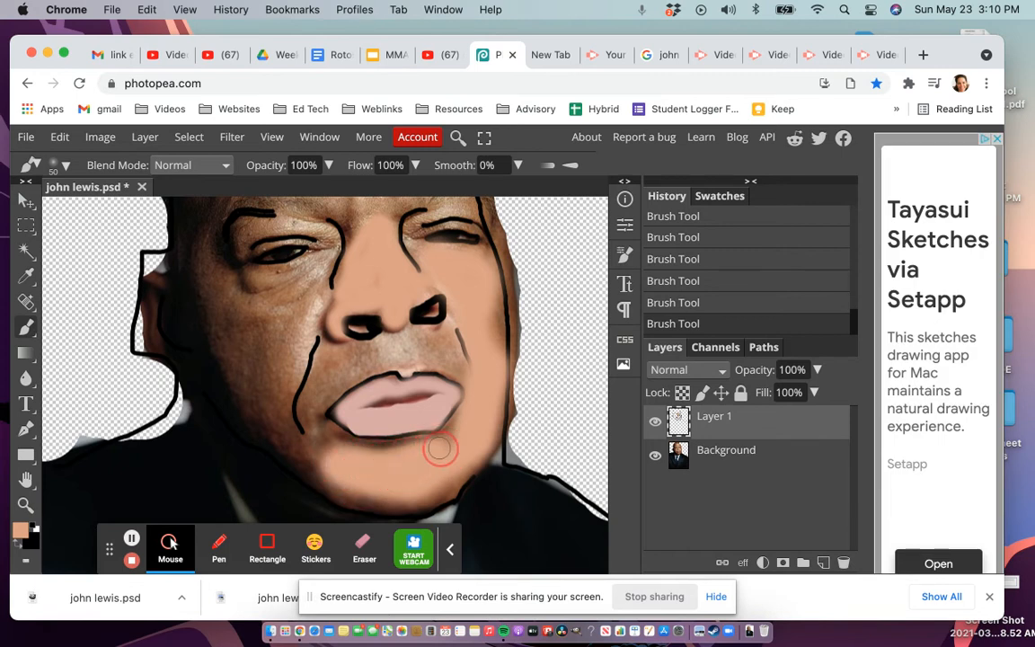
{"action": "mouse_move", "coordinate": [446, 358]}
{"action": "left_mouse_down"}
{"action": "mouse_move", "coordinate": [393, 347]}
{"action": "mouse_move", "coordinate": [342, 365]}
{"action": "mouse_move", "coordinate": [320, 405]}
{"action": "mouse_move", "coordinate": [314, 378]}
{"action": "mouse_move", "coordinate": [334, 355]}
{"action": "mouse_move", "coordinate": [386, 335]}
{"action": "mouse_move", "coordinate": [439, 346]}
{"action": "left_mouse_up"}
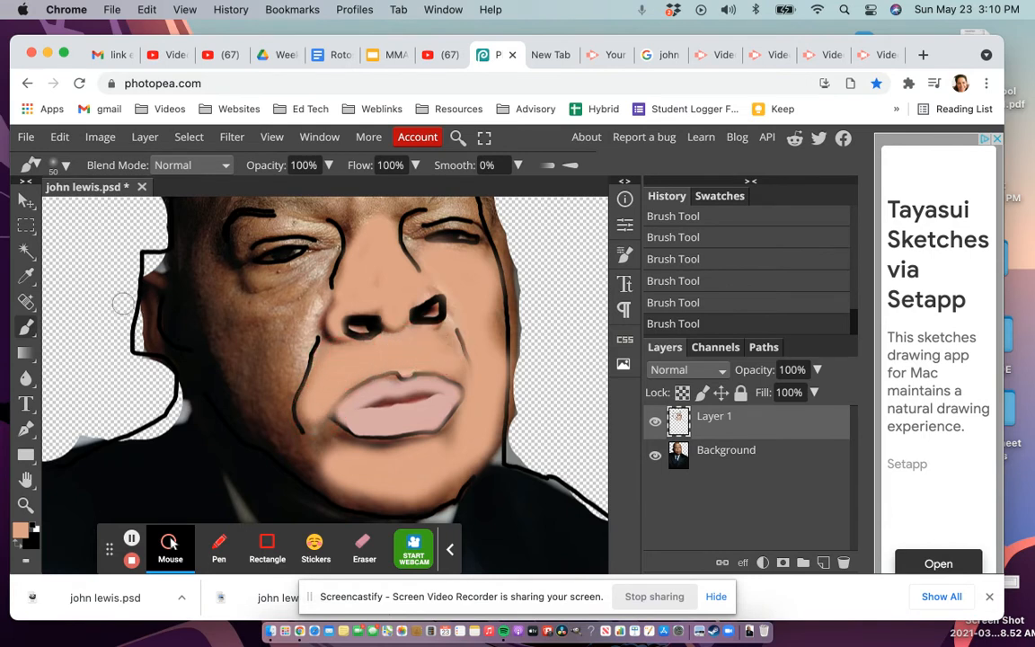
Sample a dark brown from the shadowed cheek and paint that side of the face down to the jaw with the soft 50 px brush.
{"action": "left_click", "coordinate": [25, 282]}
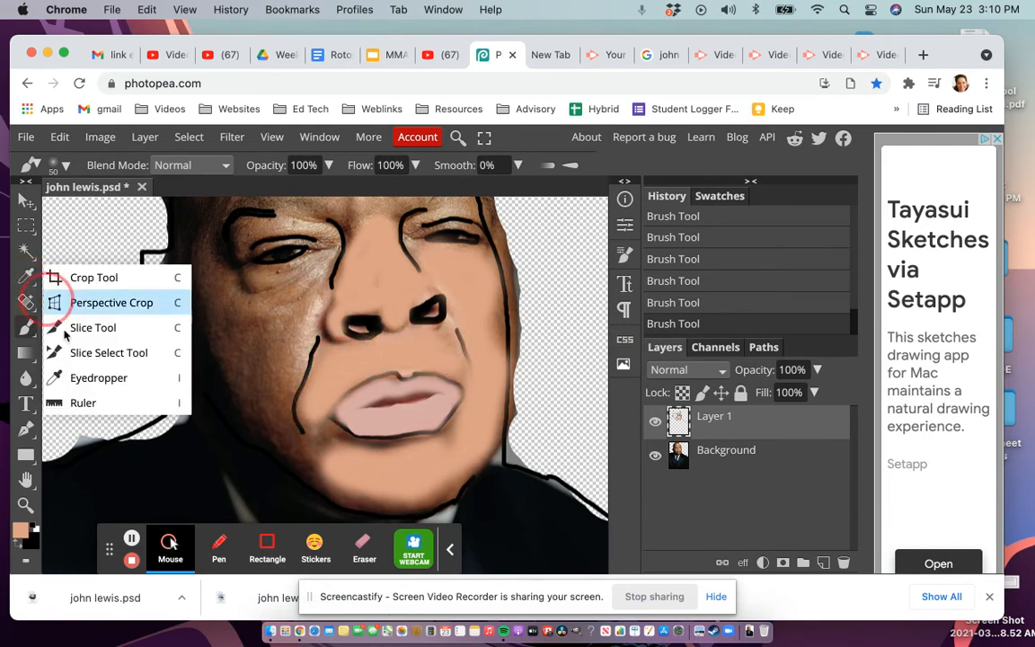
{"action": "left_click", "coordinate": [88, 375]}
{"action": "left_click", "coordinate": [228, 345]}
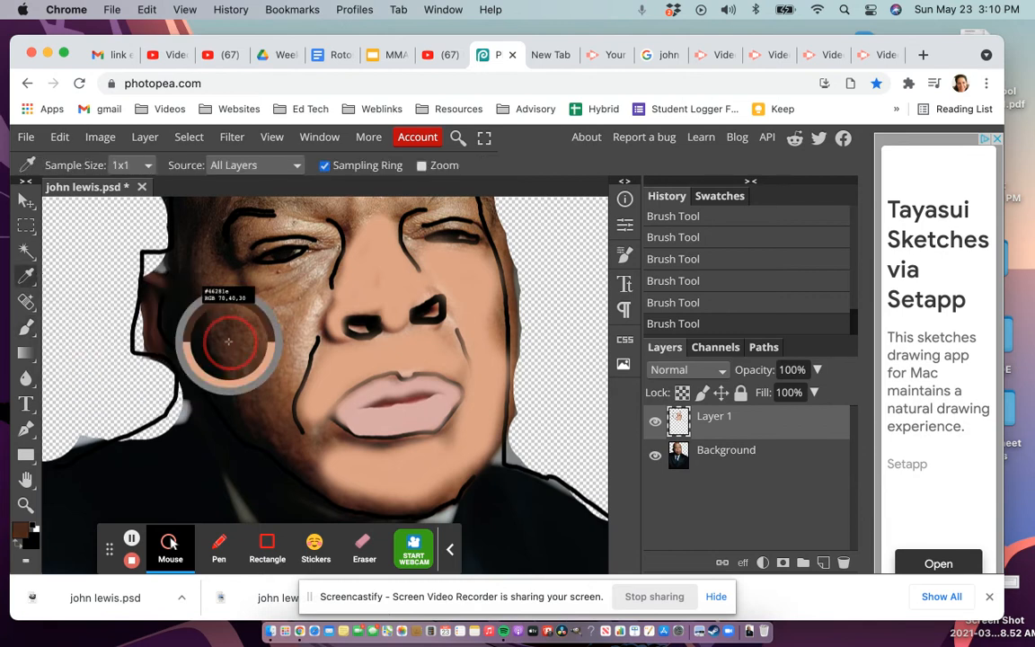
{"action": "left_click", "coordinate": [28, 331]}
{"action": "left_click", "coordinate": [78, 328]}
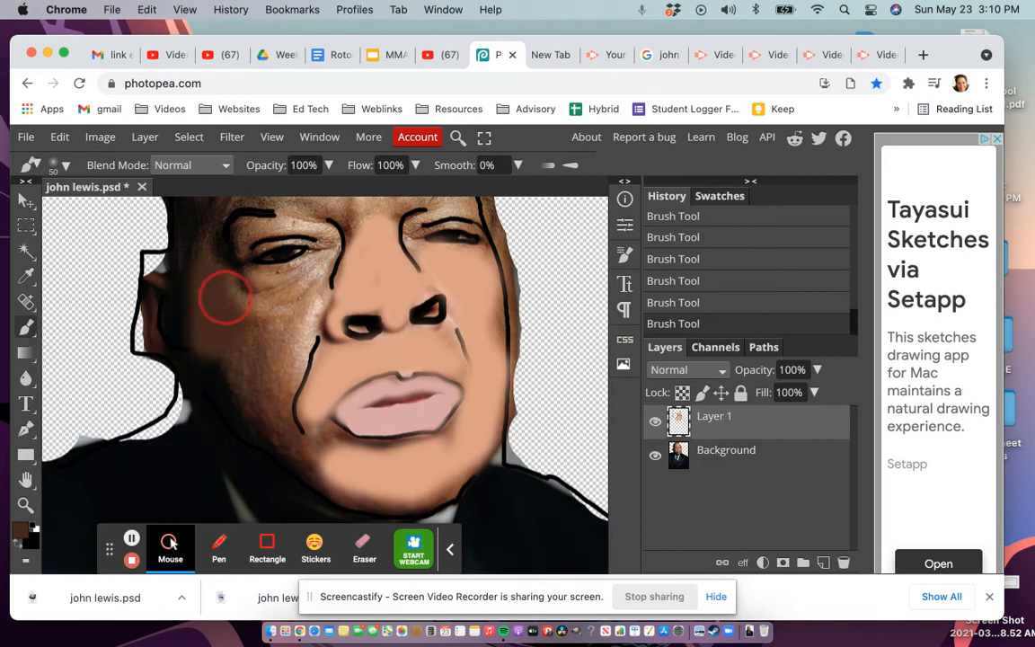
{"action": "mouse_move", "coordinate": [274, 294]}
{"action": "left_mouse_down"}
{"action": "mouse_move", "coordinate": [298, 273]}
{"action": "mouse_move", "coordinate": [296, 305]}
{"action": "mouse_move", "coordinate": [311, 310]}
{"action": "mouse_move", "coordinate": [239, 332]}
{"action": "mouse_move", "coordinate": [229, 354]}
{"action": "mouse_move", "coordinate": [291, 323]}
{"action": "mouse_move", "coordinate": [258, 366]}
{"action": "mouse_move", "coordinate": [221, 363]}
{"action": "mouse_move", "coordinate": [280, 354]}
{"action": "mouse_move", "coordinate": [278, 368]}
{"action": "mouse_move", "coordinate": [239, 392]}
{"action": "mouse_move", "coordinate": [285, 449]}
{"action": "mouse_move", "coordinate": [266, 379]}
{"action": "mouse_move", "coordinate": [307, 324]}
{"action": "mouse_move", "coordinate": [282, 392]}
{"action": "mouse_move", "coordinate": [250, 364]}
{"action": "left_mouse_up"}
{"action": "mouse_move", "coordinate": [223, 268]}
{"action": "left_mouse_down"}
{"action": "mouse_move", "coordinate": [206, 266]}
{"action": "mouse_move", "coordinate": [202, 343]}
{"action": "mouse_move", "coordinate": [215, 380]}
{"action": "mouse_move", "coordinate": [287, 449]}
{"action": "left_mouse_up"}
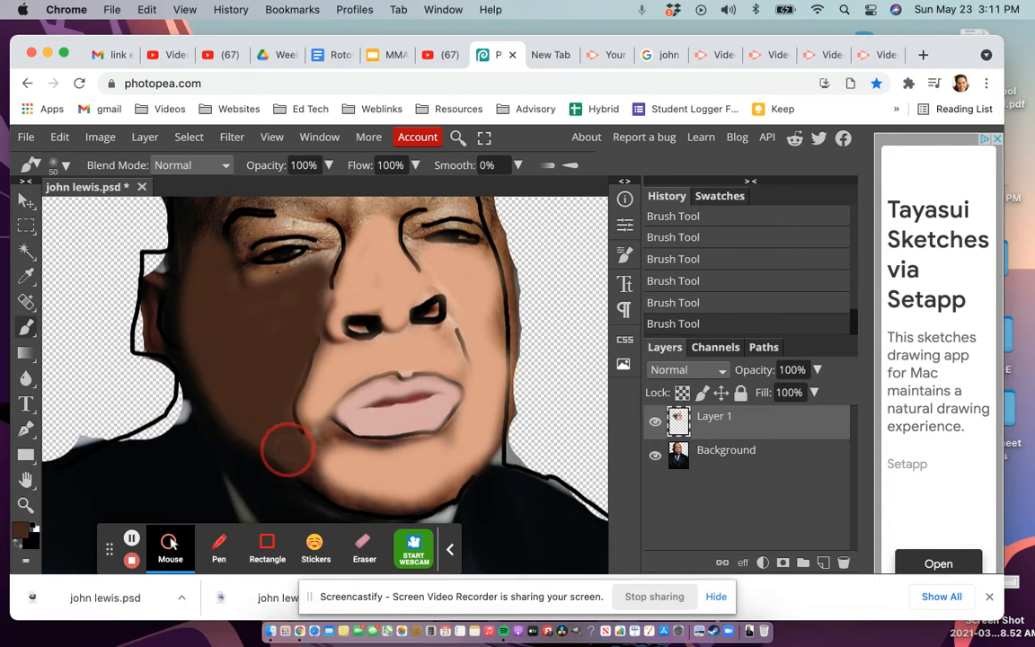
Toggle the Background layer's visibility to check the painted areas without the photo, leaving the photo visible.
{"action": "left_click", "coordinate": [656, 457]}
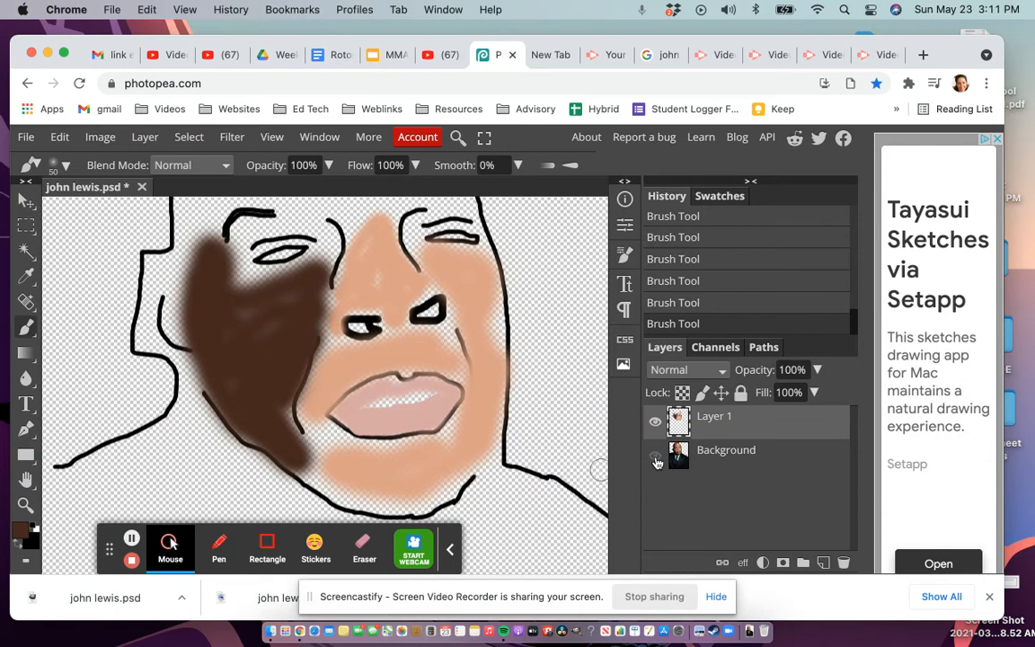
{"action": "left_click", "coordinate": [656, 457]}
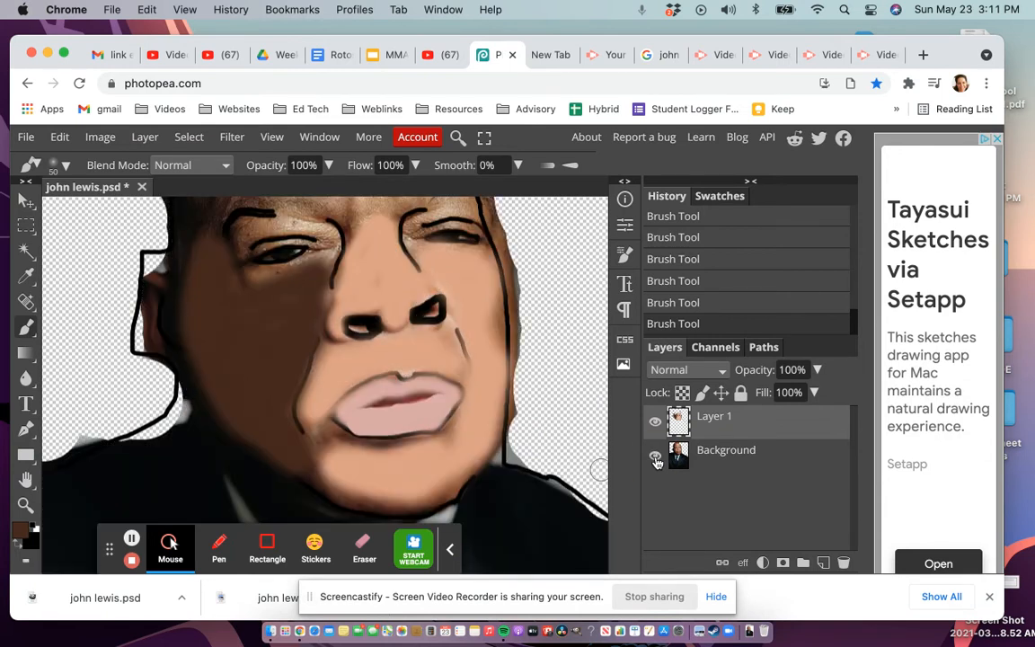
{"action": "left_click", "coordinate": [656, 457]}
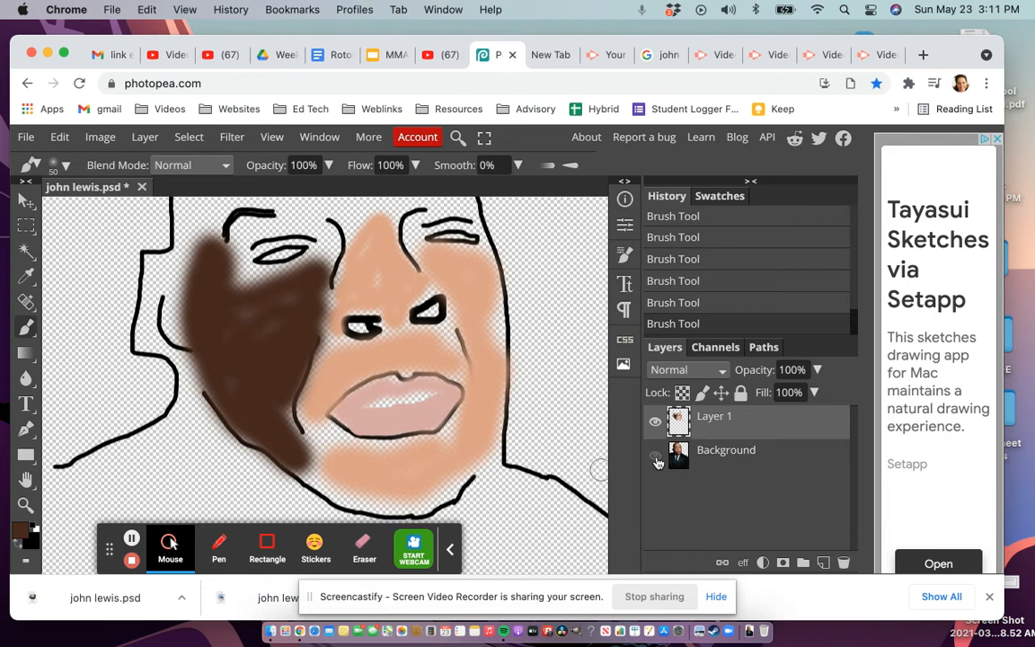
{"action": "left_click", "coordinate": [656, 458]}
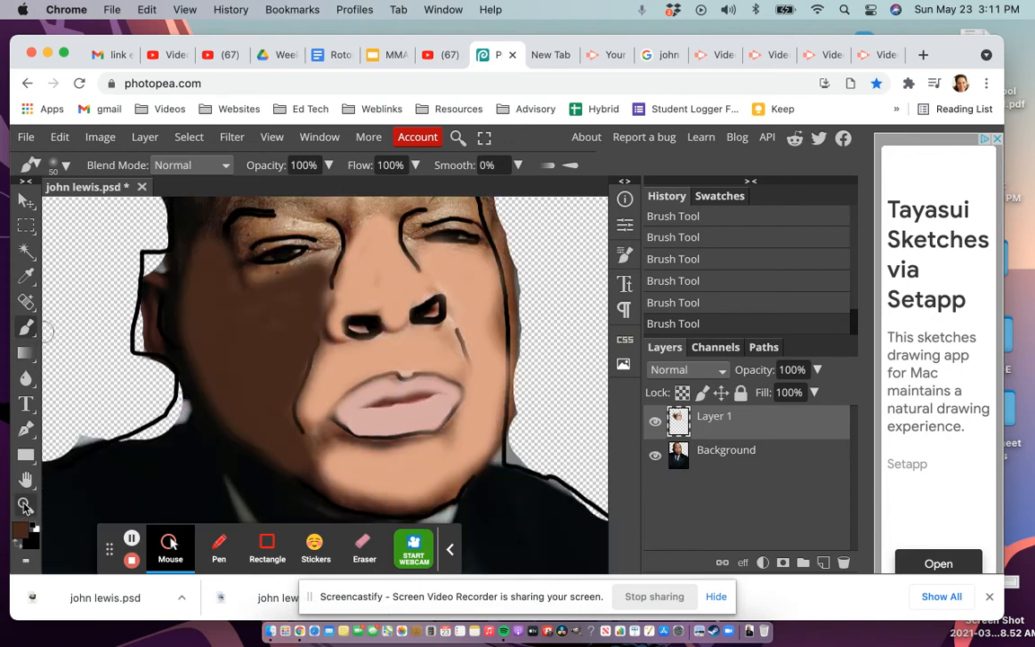
Sample a medium brown skin tone from the forehead in the photo as the painting colour.
{"action": "left_click", "coordinate": [26, 506]}
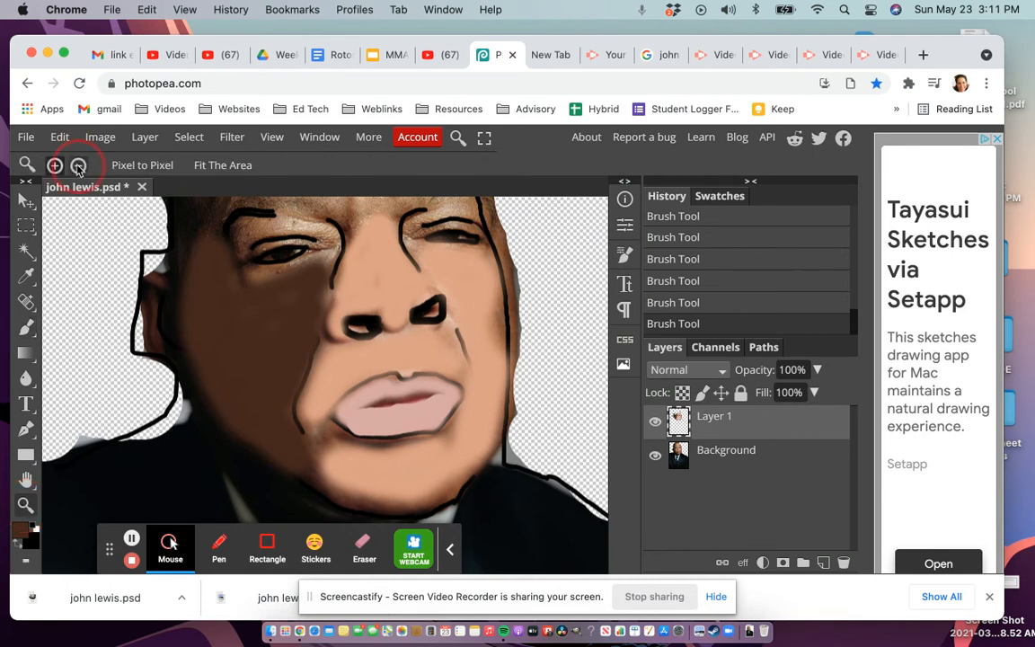
{"action": "left_click", "coordinate": [281, 296]}
{"action": "left_click", "coordinate": [283, 295]}
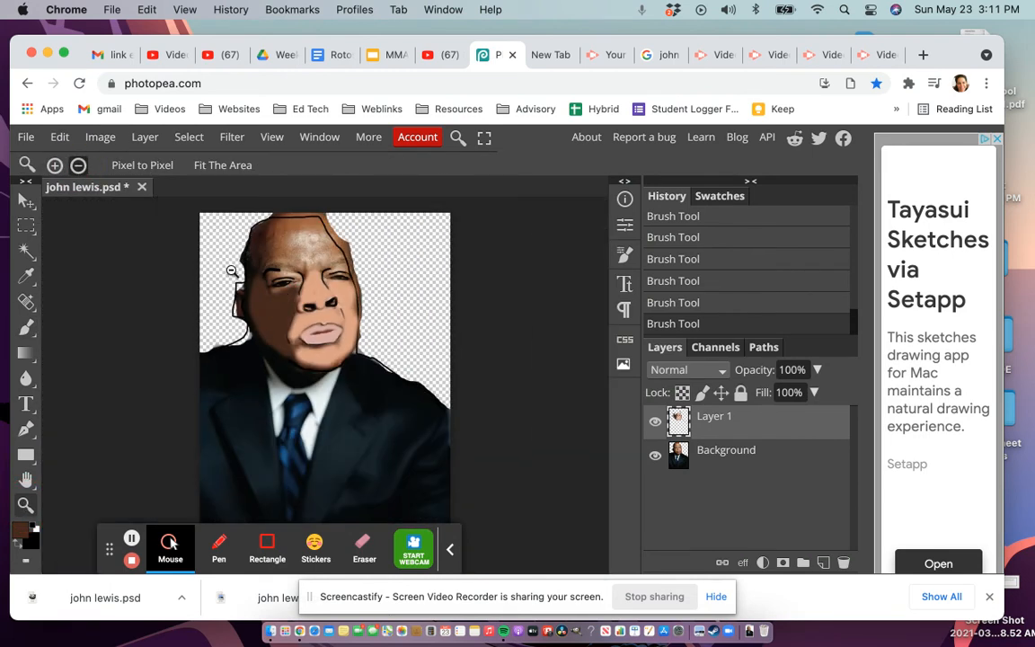
{"action": "left_click", "coordinate": [54, 165]}
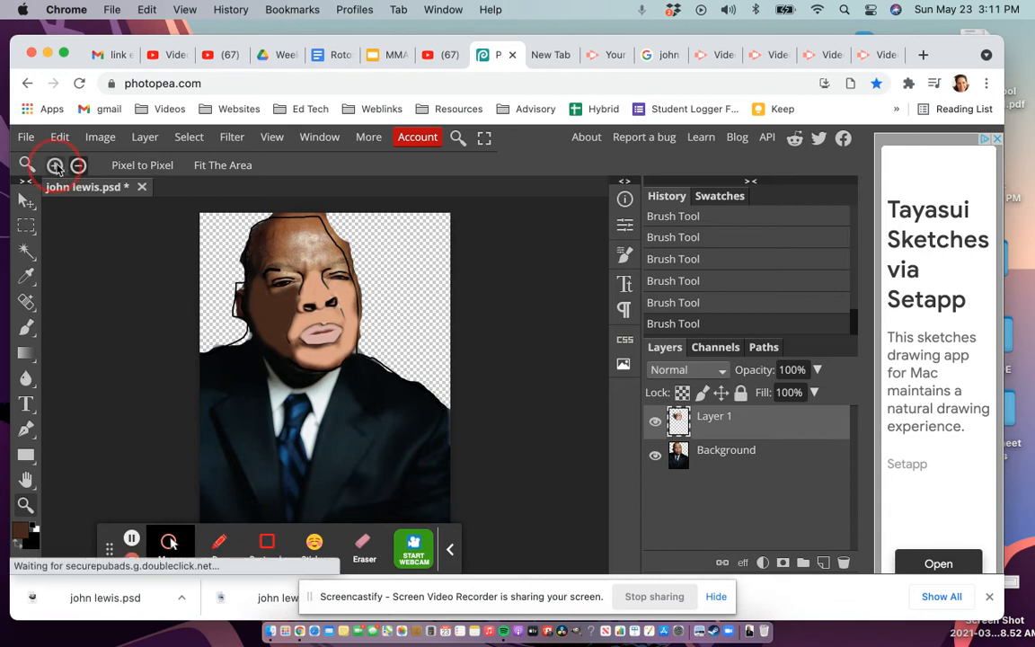
{"action": "left_click", "coordinate": [311, 251]}
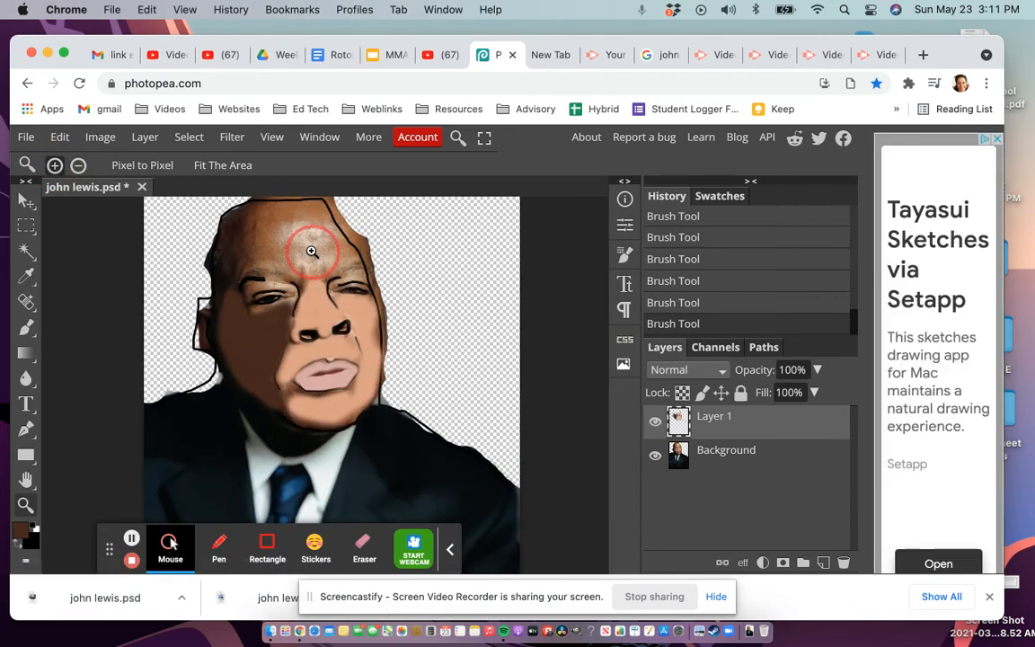
{"action": "left_click", "coordinate": [311, 250]}
{"action": "scroll", "coordinate": [311, 252], "scroll_direction": "up", "scroll_amount": 3}
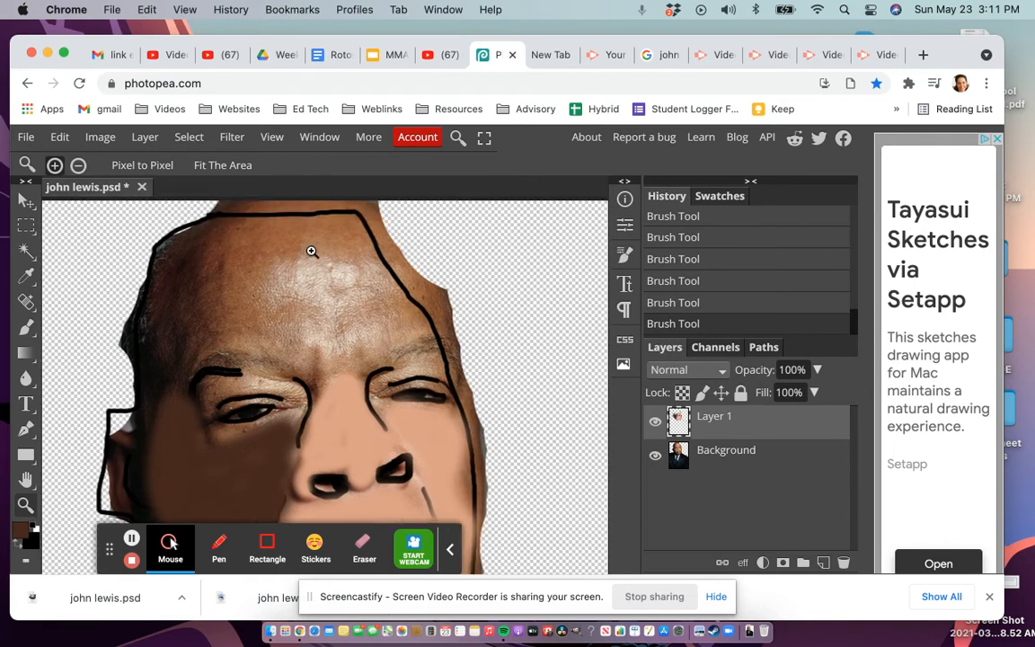
{"action": "scroll", "coordinate": [311, 252], "scroll_direction": "right", "scroll_amount": 1}
{"action": "scroll", "coordinate": [311, 251], "scroll_direction": "down", "scroll_amount": 2}
{"action": "scroll", "coordinate": [311, 252], "scroll_direction": "right", "scroll_amount": 1}
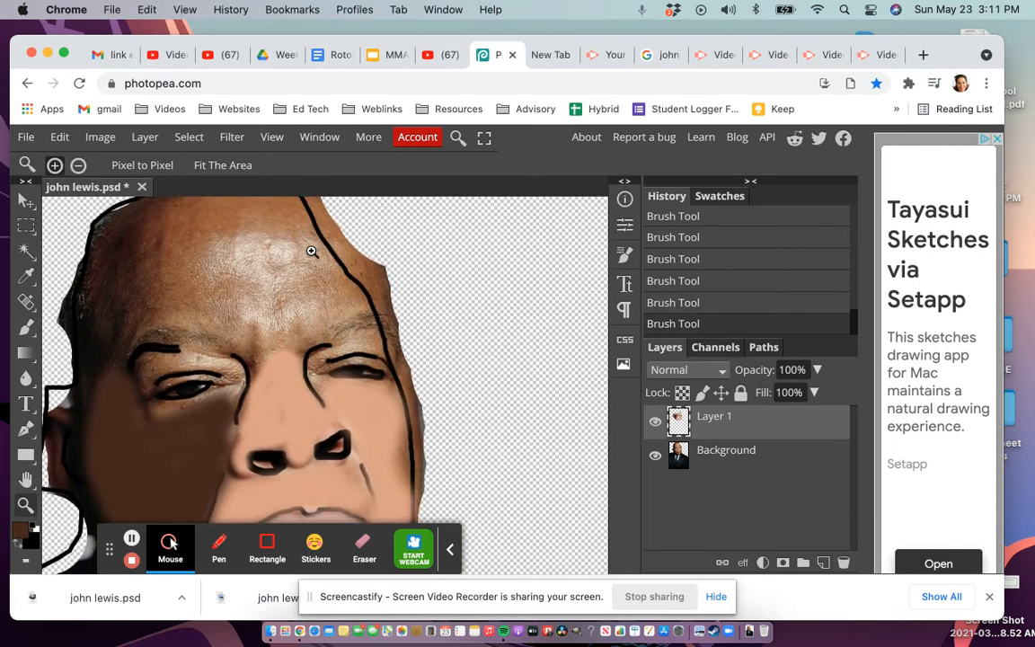
{"action": "scroll", "coordinate": [311, 252], "scroll_direction": "up", "scroll_amount": 1}
{"action": "scroll", "coordinate": [311, 251], "scroll_direction": "right", "scroll_amount": 1}
{"action": "scroll", "coordinate": [311, 252], "scroll_direction": "left", "scroll_amount": 2}
{"action": "scroll", "coordinate": [311, 251], "scroll_direction": "left", "scroll_amount": 3}
{"action": "scroll", "coordinate": [311, 251], "scroll_direction": "down", "scroll_amount": 2}
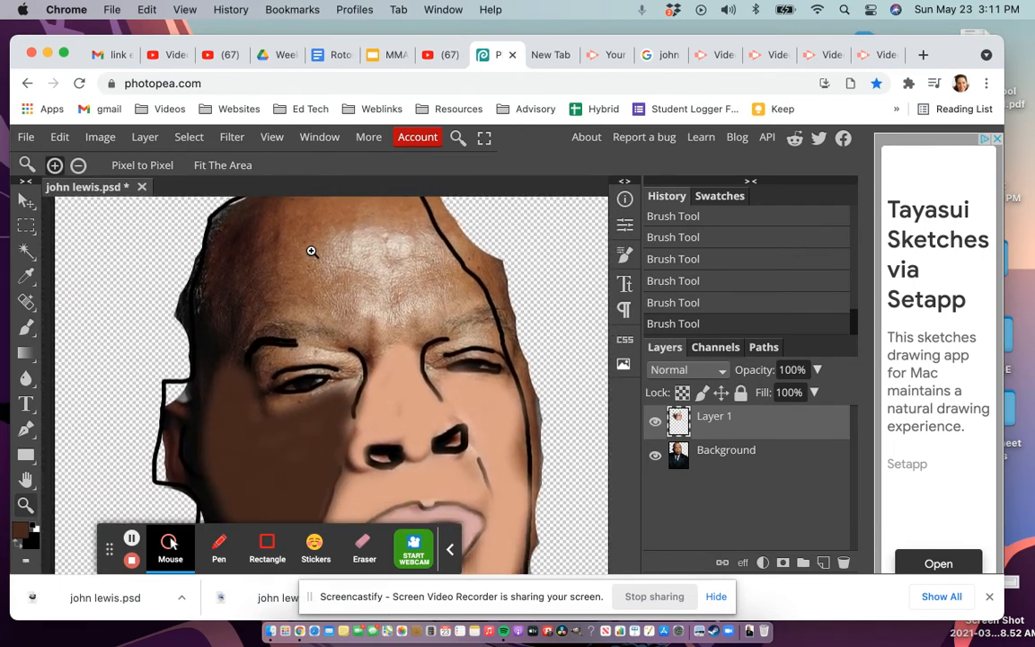
{"action": "left_click_drag", "start_coordinate": [38, 268], "coordinate": [89, 379]}
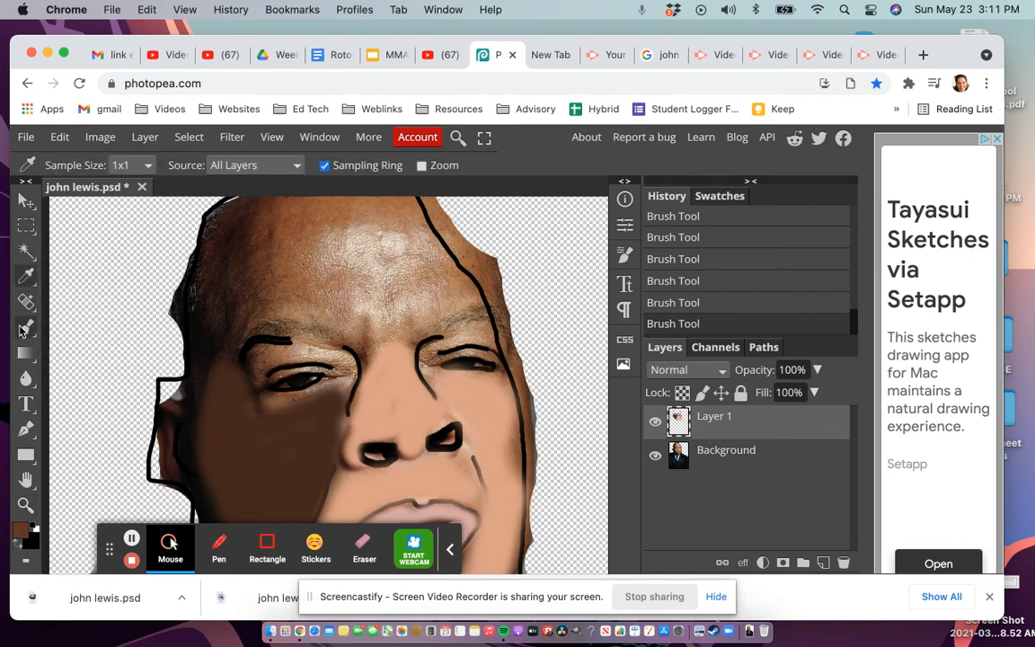
{"action": "left_click_drag", "start_coordinate": [27, 331], "coordinate": [69, 328]}
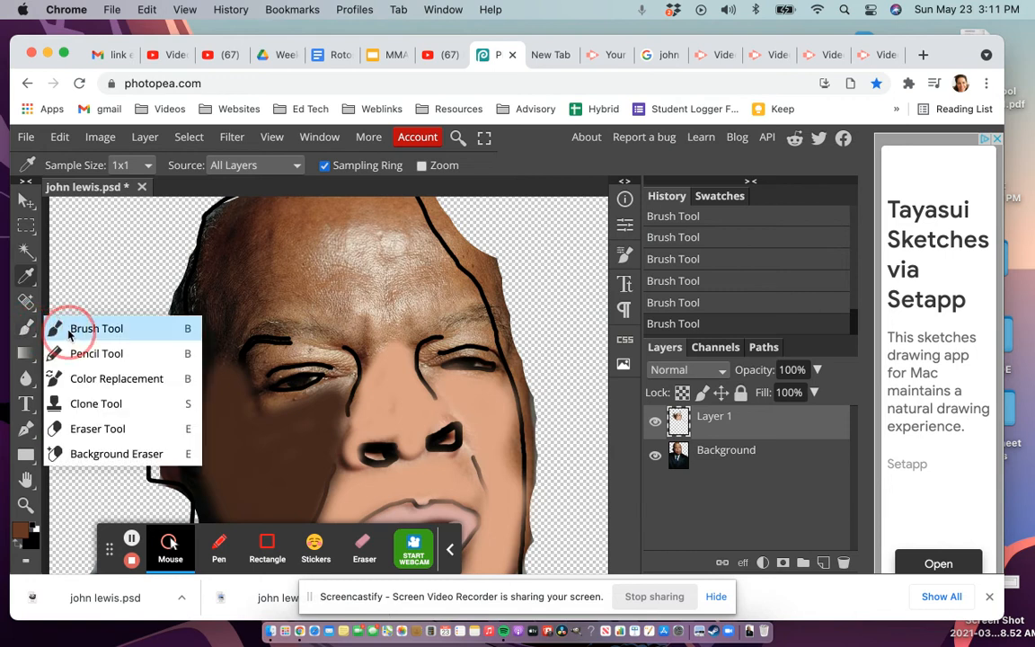
{"action": "left_click", "coordinate": [247, 260]}
{"action": "left_click_drag", "start_coordinate": [248, 254], "coordinate": [291, 267]}
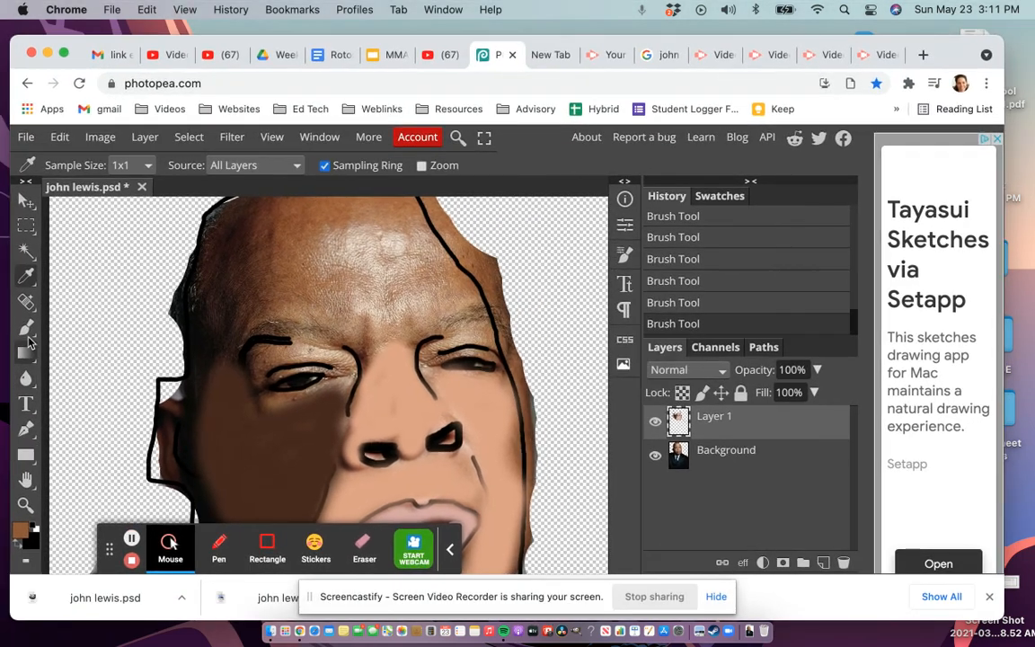
Paint the forehead and the shadowed-side temple with the sampled brown using the soft 50 px brush, covering the shiny highlight.
{"action": "left_click", "coordinate": [26, 327]}
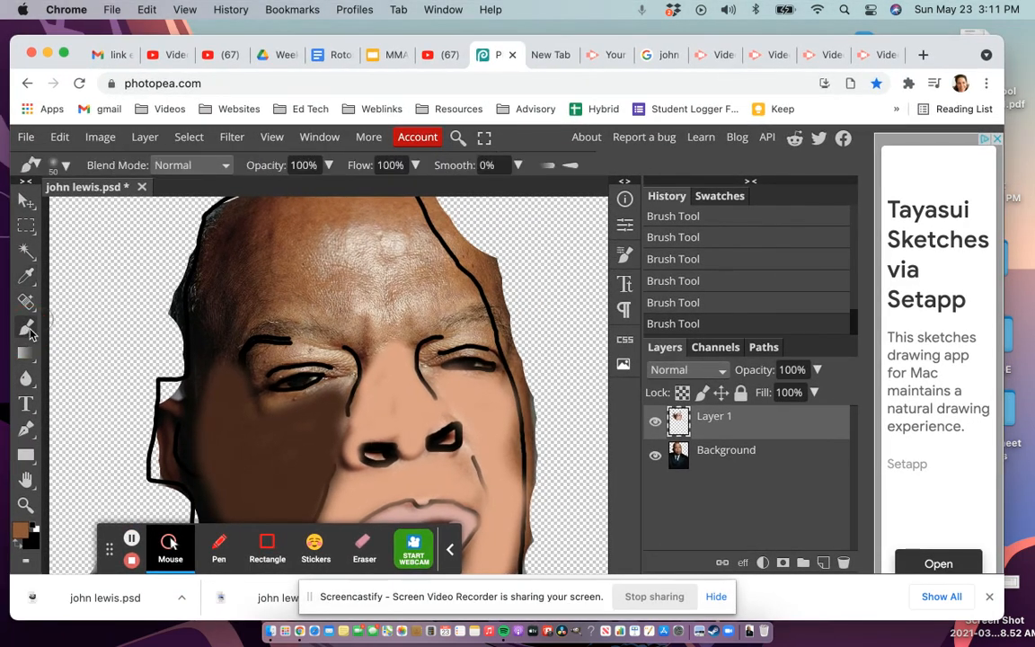
{"action": "right_click", "coordinate": [26, 327]}
{"action": "left_click", "coordinate": [69, 332]}
{"action": "mouse_move", "coordinate": [262, 250]}
{"action": "left_mouse_down"}
{"action": "mouse_move", "coordinate": [262, 215]}
{"action": "mouse_move", "coordinate": [219, 246]}
{"action": "mouse_move", "coordinate": [204, 335]}
{"action": "mouse_move", "coordinate": [258, 267]}
{"action": "mouse_move", "coordinate": [213, 345]}
{"action": "mouse_move", "coordinate": [200, 407]}
{"action": "mouse_move", "coordinate": [262, 256]}
{"action": "mouse_move", "coordinate": [250, 220]}
{"action": "mouse_move", "coordinate": [200, 314]}
{"action": "mouse_move", "coordinate": [281, 225]}
{"action": "mouse_move", "coordinate": [405, 215]}
{"action": "mouse_move", "coordinate": [350, 249]}
{"action": "mouse_move", "coordinate": [281, 269]}
{"action": "left_mouse_up"}
{"action": "mouse_move", "coordinate": [348, 232]}
{"action": "left_mouse_down"}
{"action": "mouse_move", "coordinate": [382, 225]}
{"action": "mouse_move", "coordinate": [427, 274]}
{"action": "mouse_move", "coordinate": [466, 297]}
{"action": "mouse_move", "coordinate": [404, 278]}
{"action": "mouse_move", "coordinate": [364, 323]}
{"action": "mouse_move", "coordinate": [370, 340]}
{"action": "mouse_move", "coordinate": [337, 292]}
{"action": "mouse_move", "coordinate": [283, 286]}
{"action": "mouse_move", "coordinate": [247, 301]}
{"action": "mouse_move", "coordinate": [363, 280]}
{"action": "mouse_move", "coordinate": [381, 265]}
{"action": "mouse_move", "coordinate": [288, 282]}
{"action": "left_mouse_up"}
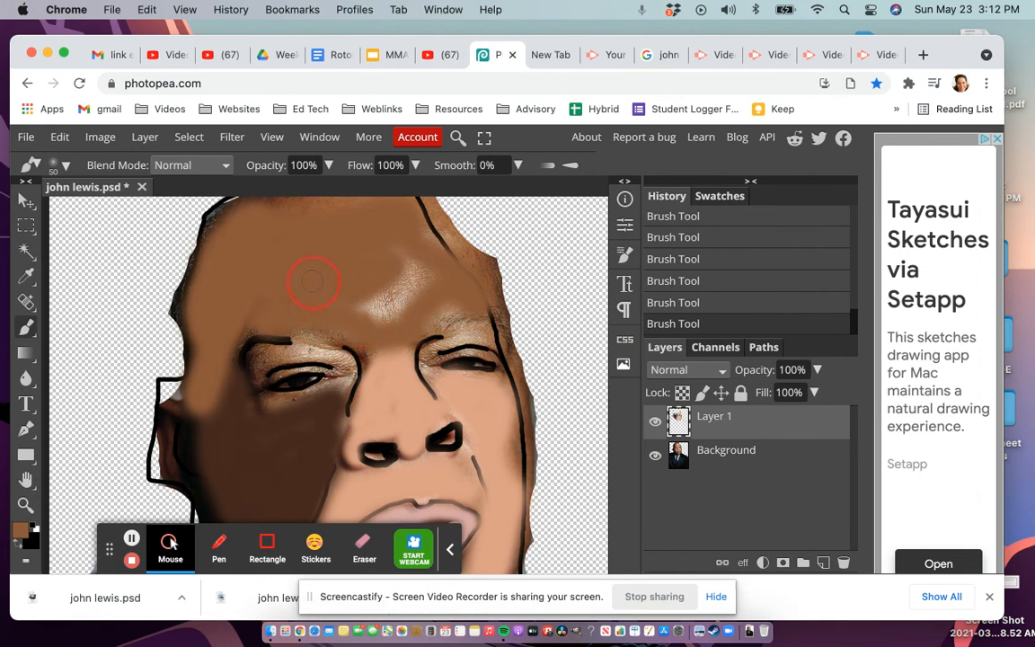
{"action": "mouse_move", "coordinate": [374, 292]}
{"action": "left_mouse_down"}
{"action": "mouse_move", "coordinate": [398, 310]}
{"action": "mouse_move", "coordinate": [438, 258]}
{"action": "left_mouse_up"}
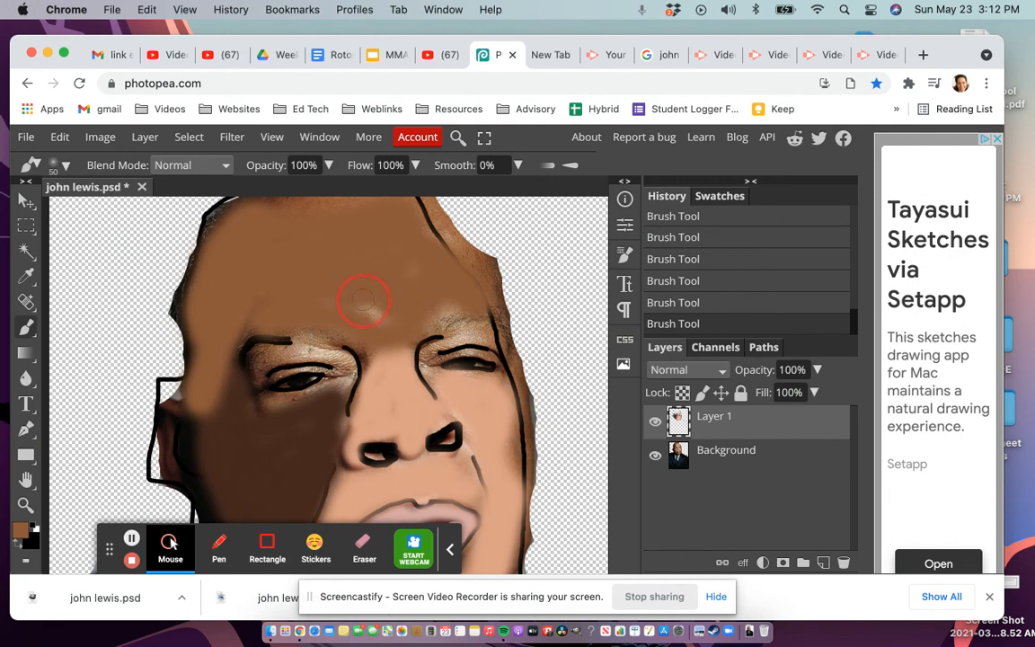
Hide the Background layer to check the forehead paint without the photo, and show it again.
{"action": "left_click", "coordinate": [59, 136]}
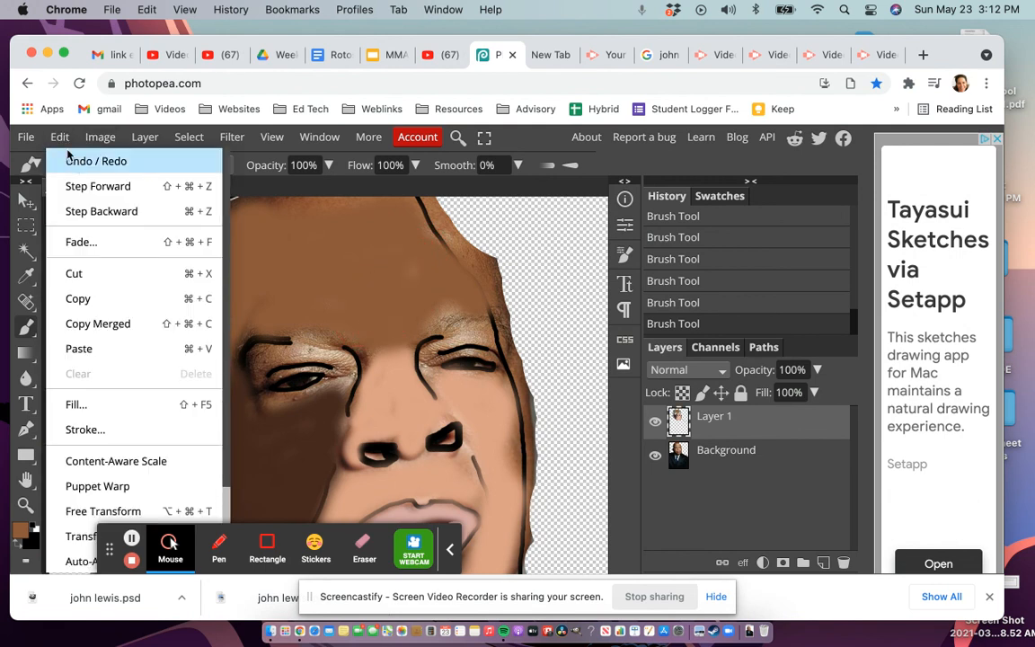
{"action": "left_click", "coordinate": [59, 137]}
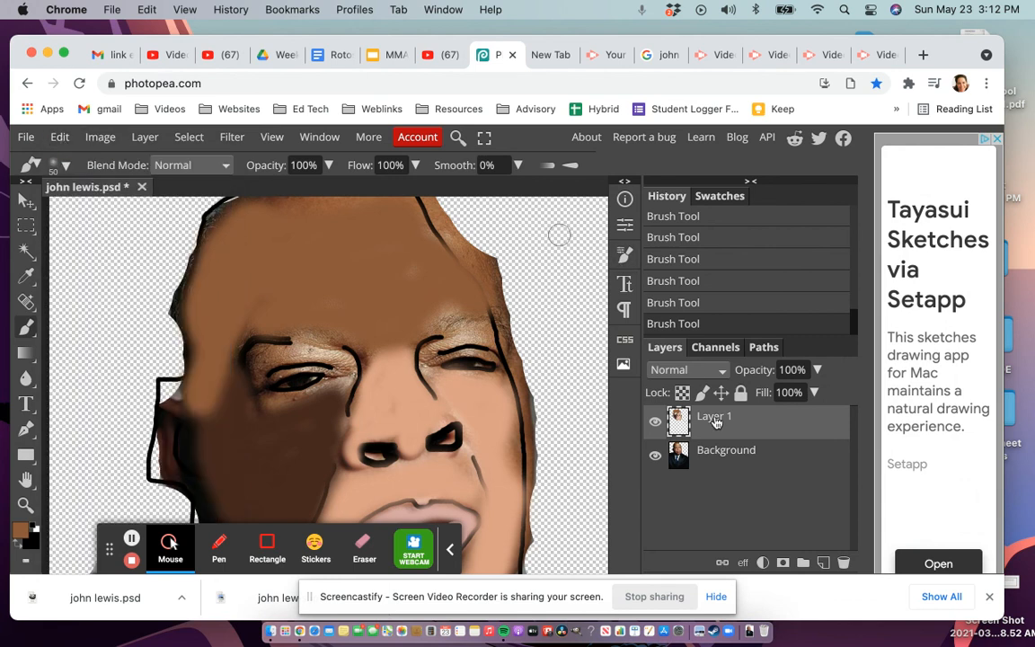
{"action": "left_click", "coordinate": [656, 454]}
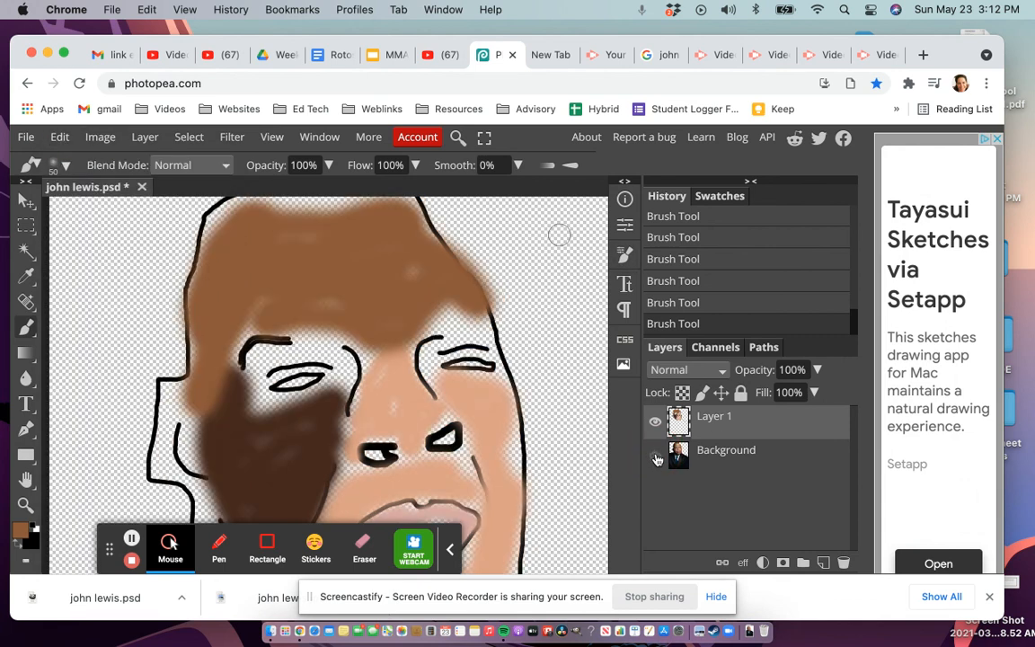
{"action": "left_click", "coordinate": [656, 457]}
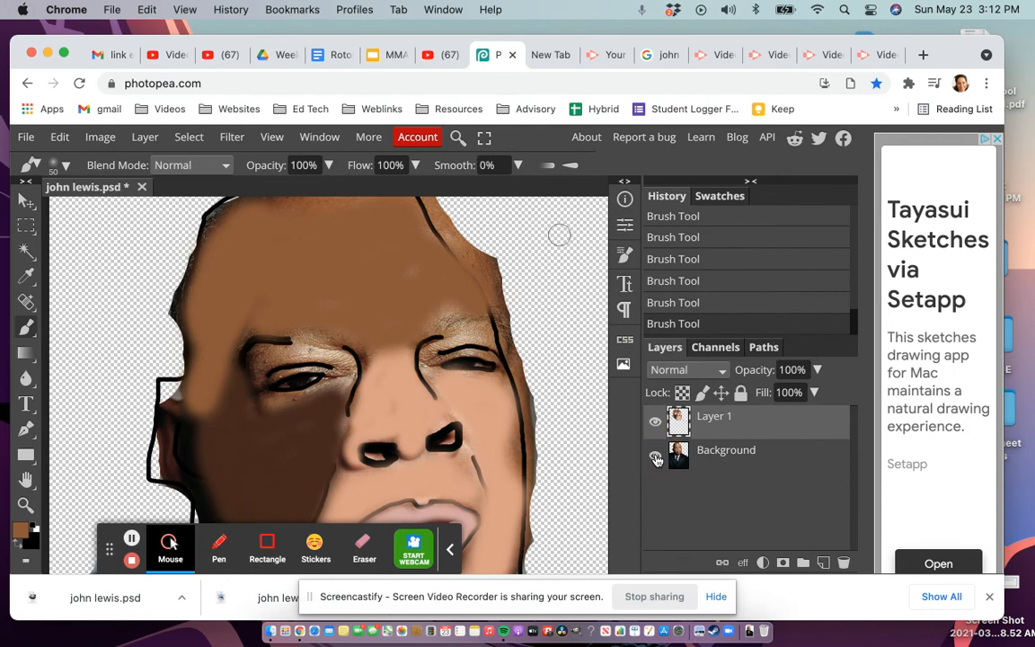